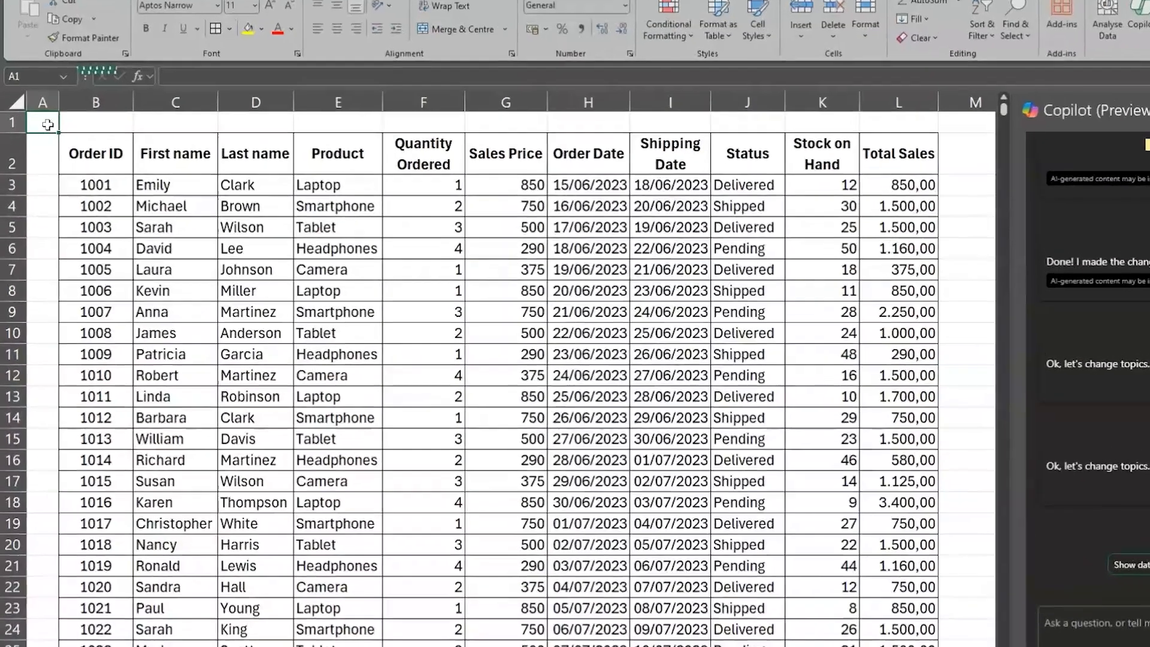
Examine the order table column by column, from Order ID through the dates, Status, Stock on Hand and Total Sales
left_click(70, 143)
left_click(125, 140)
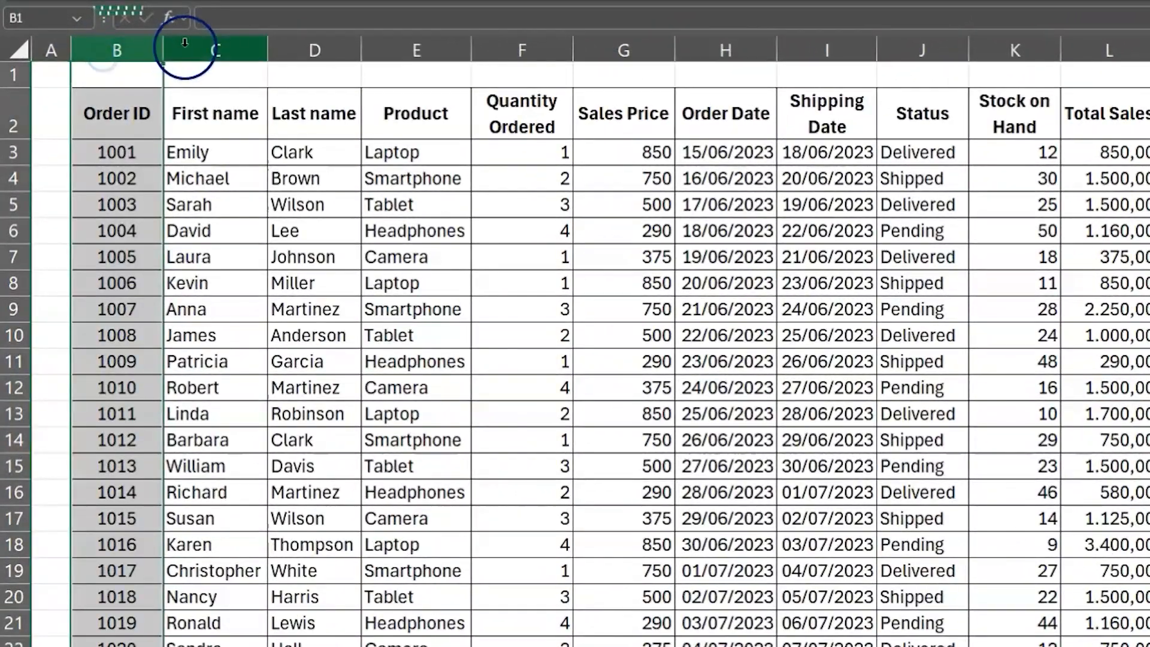
left_click(304, 54)
left_click(388, 63)
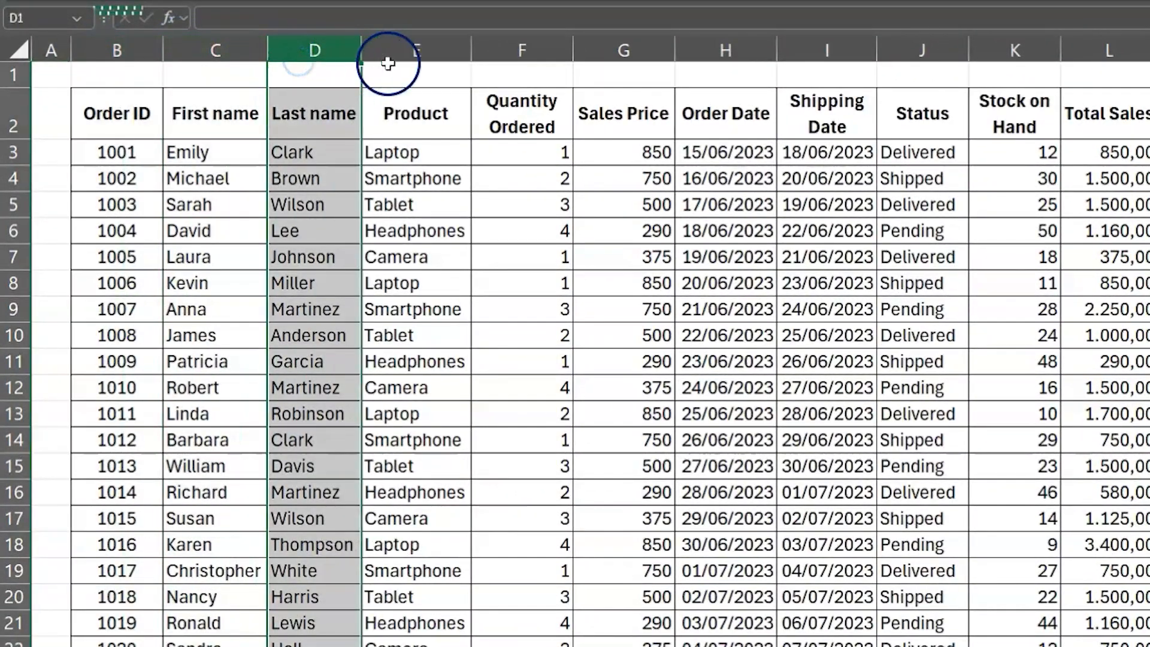
left_click(522, 38)
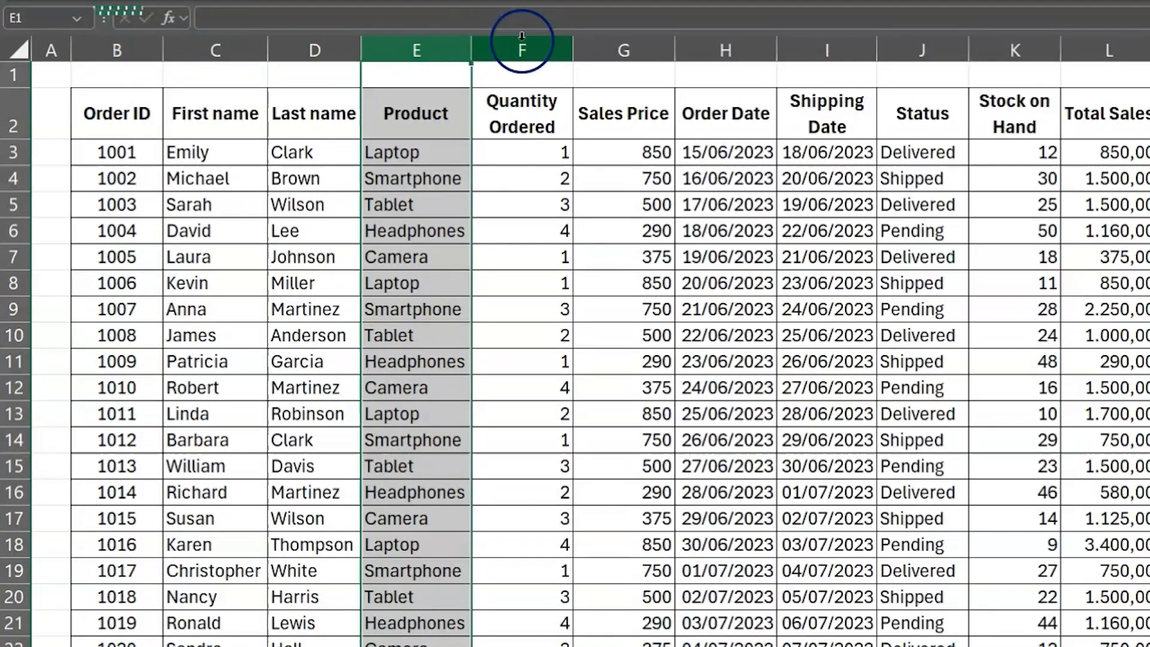
left_click(729, 52)
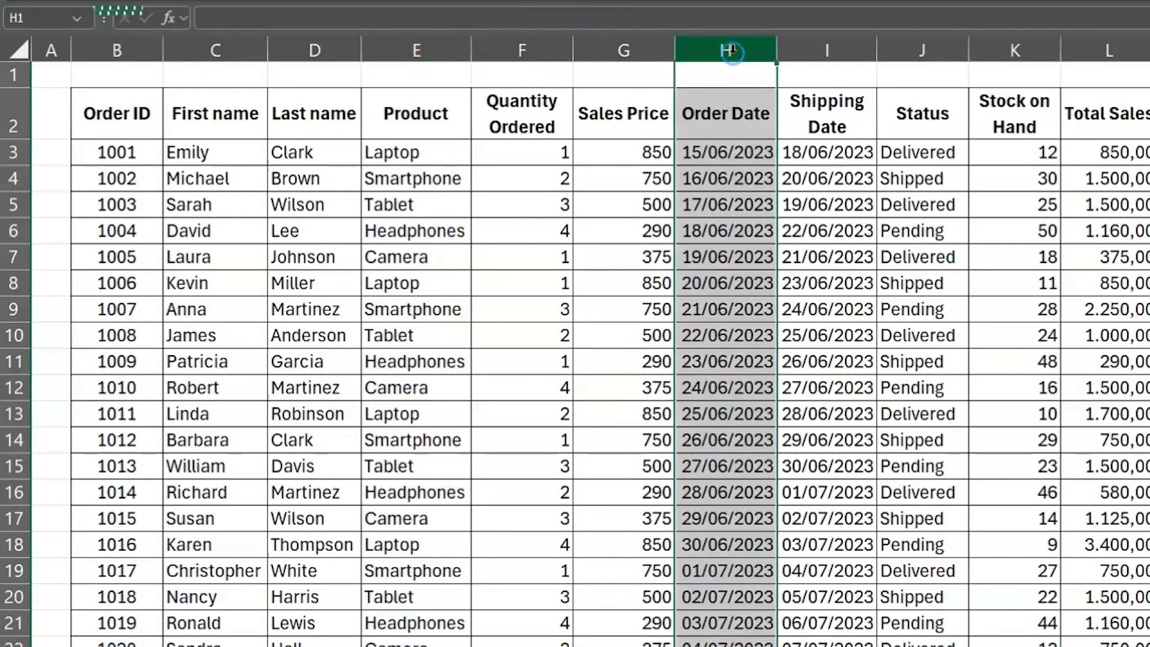
left_click(821, 51)
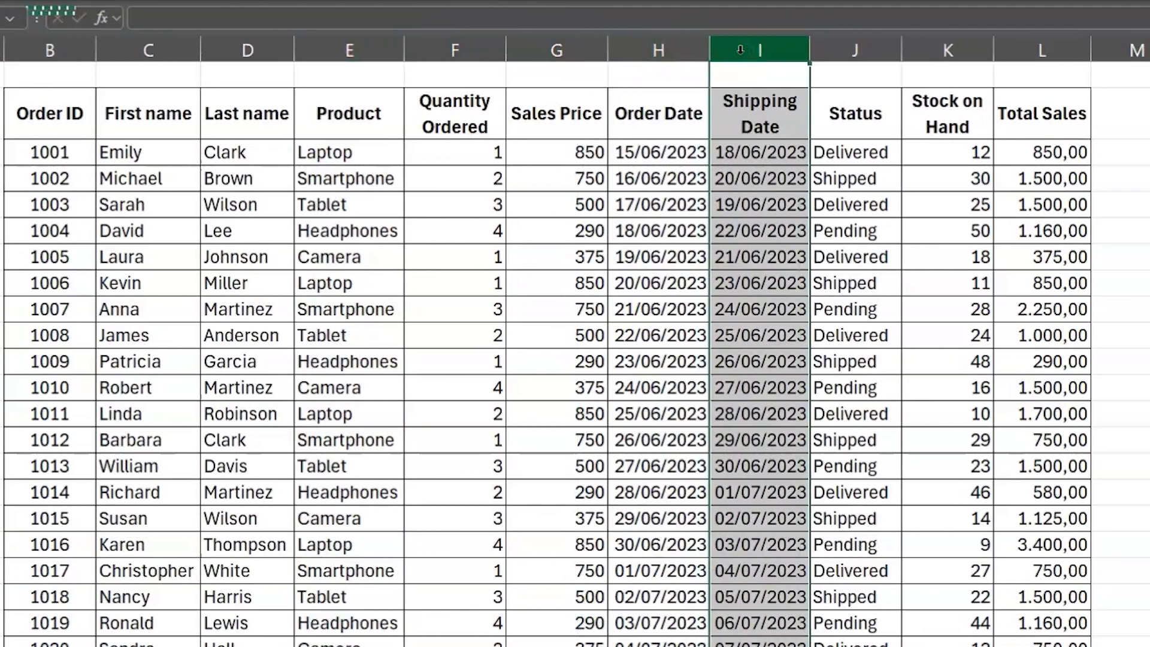
left_click(756, 130)
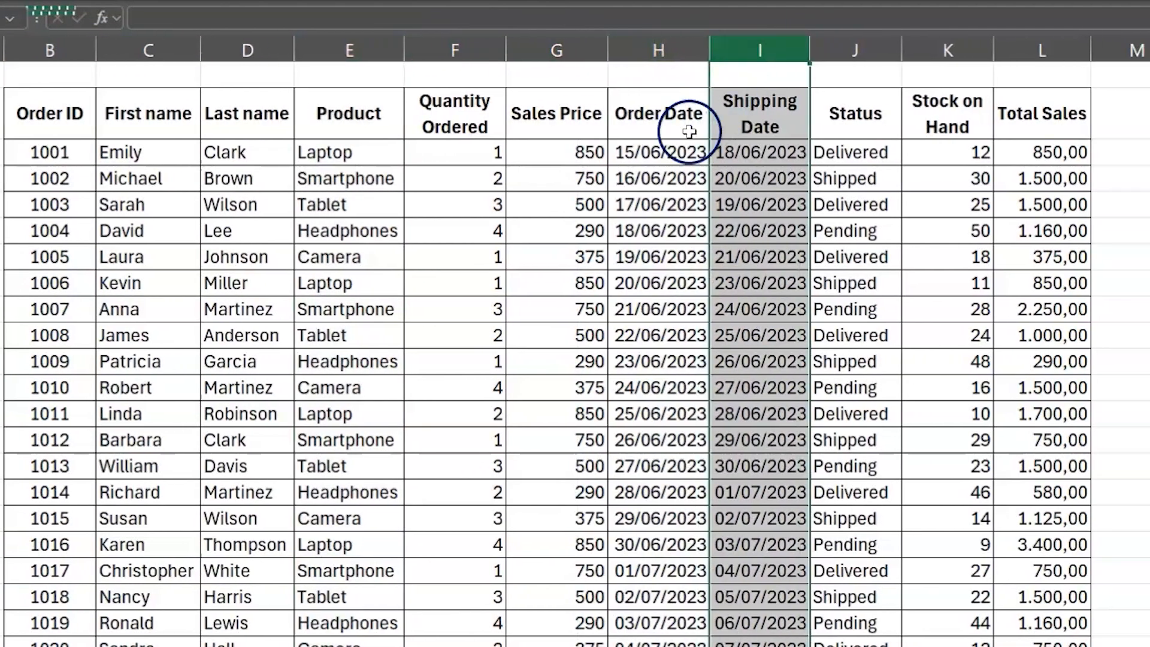
left_click(658, 151)
key("shift+Right")
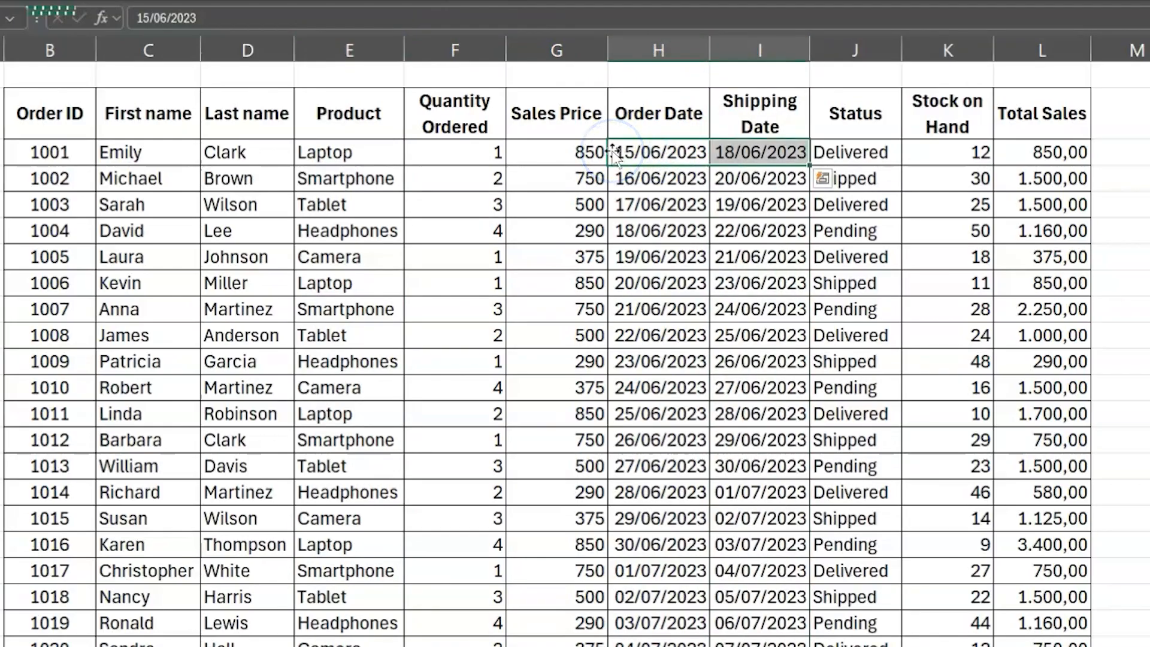
left_click(877, 49)
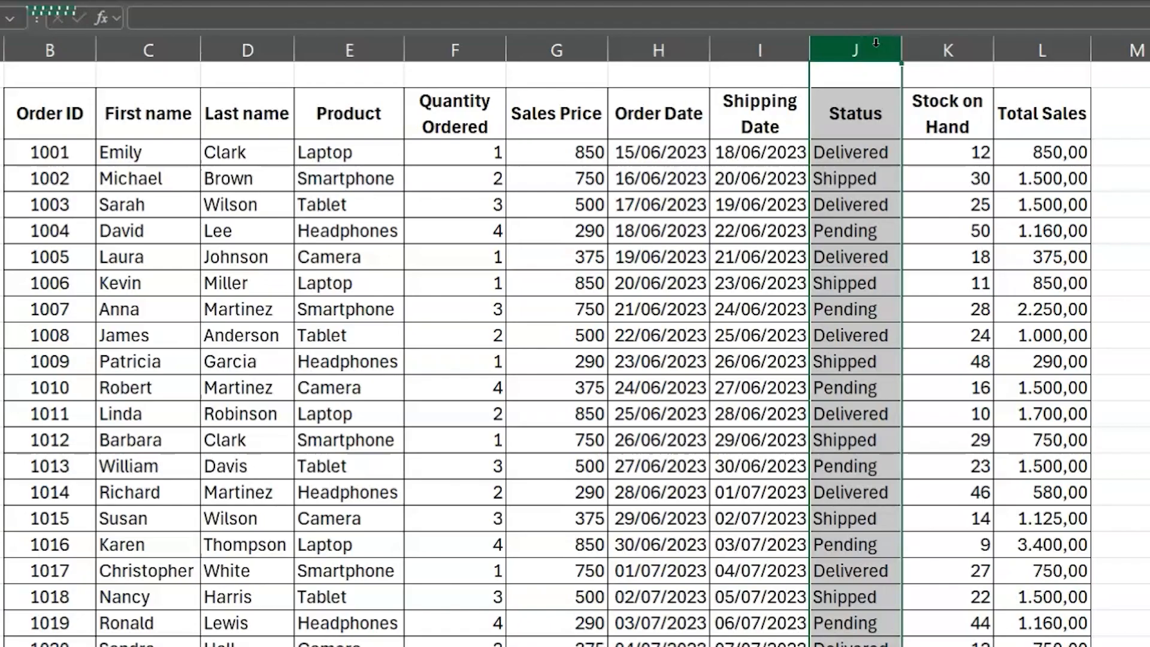
left_click(922, 48)
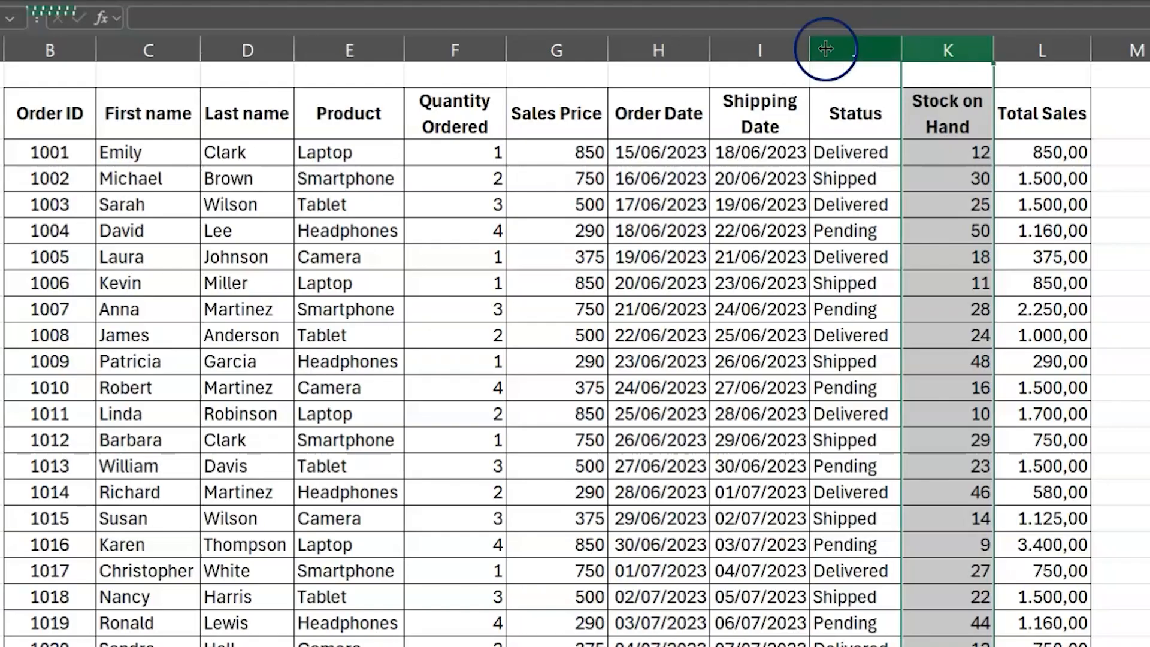
left_click(547, 53, "ctrl")
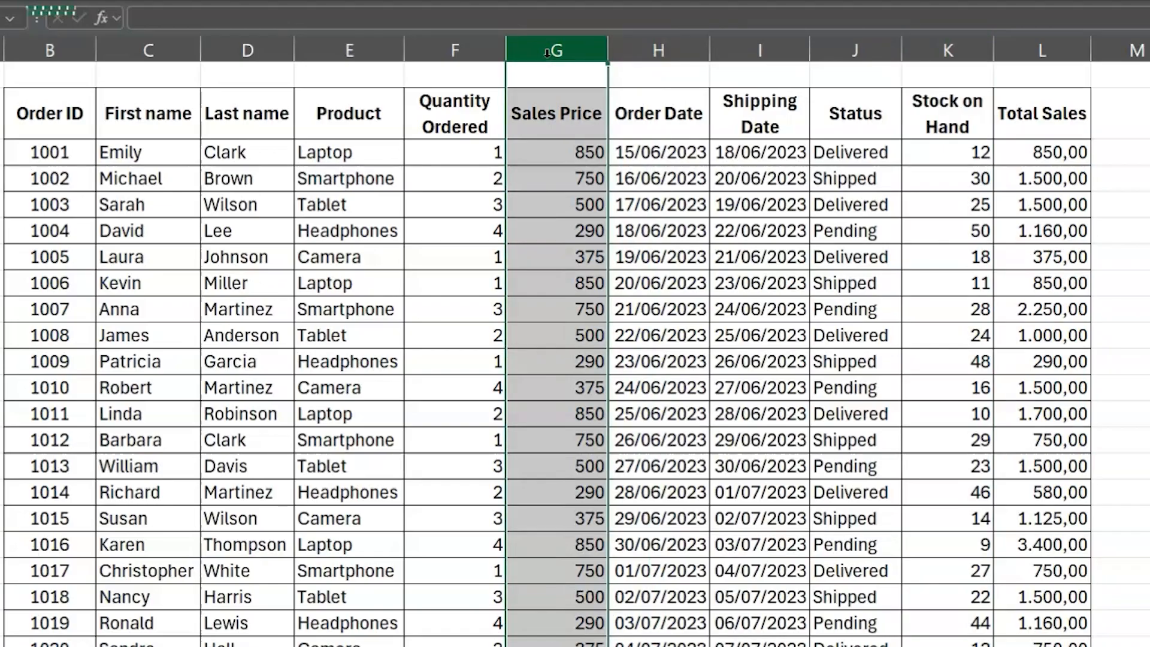
left_click(1056, 55)
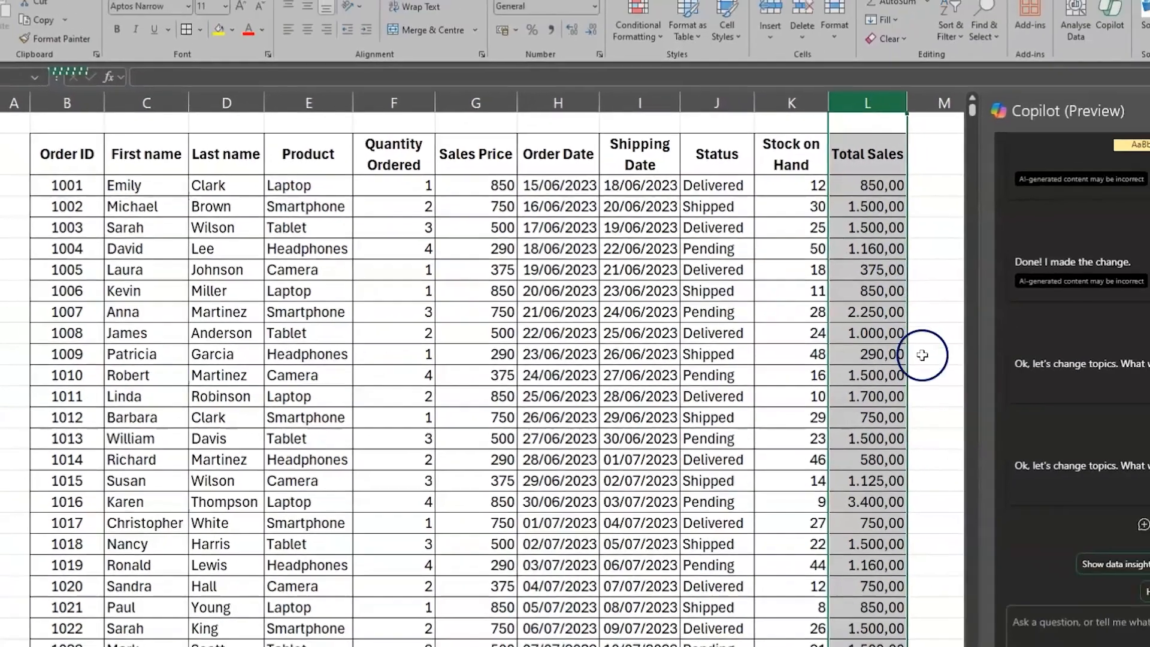
left_click(87, 154)
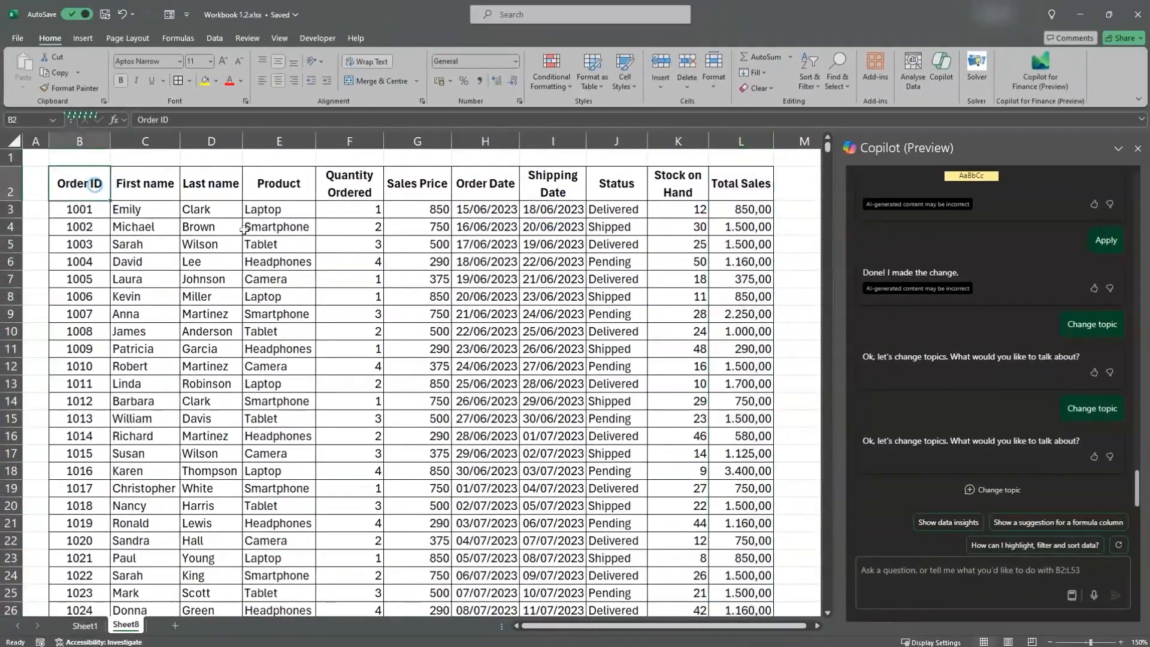
left_click(895, 464)
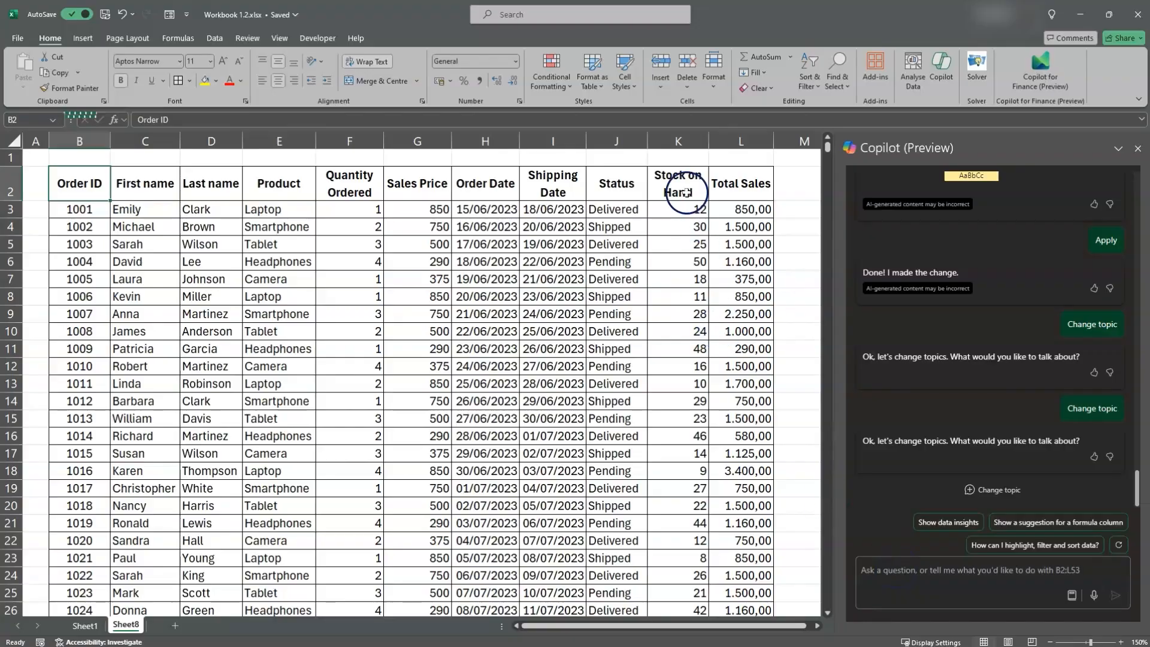
left_click(676, 144)
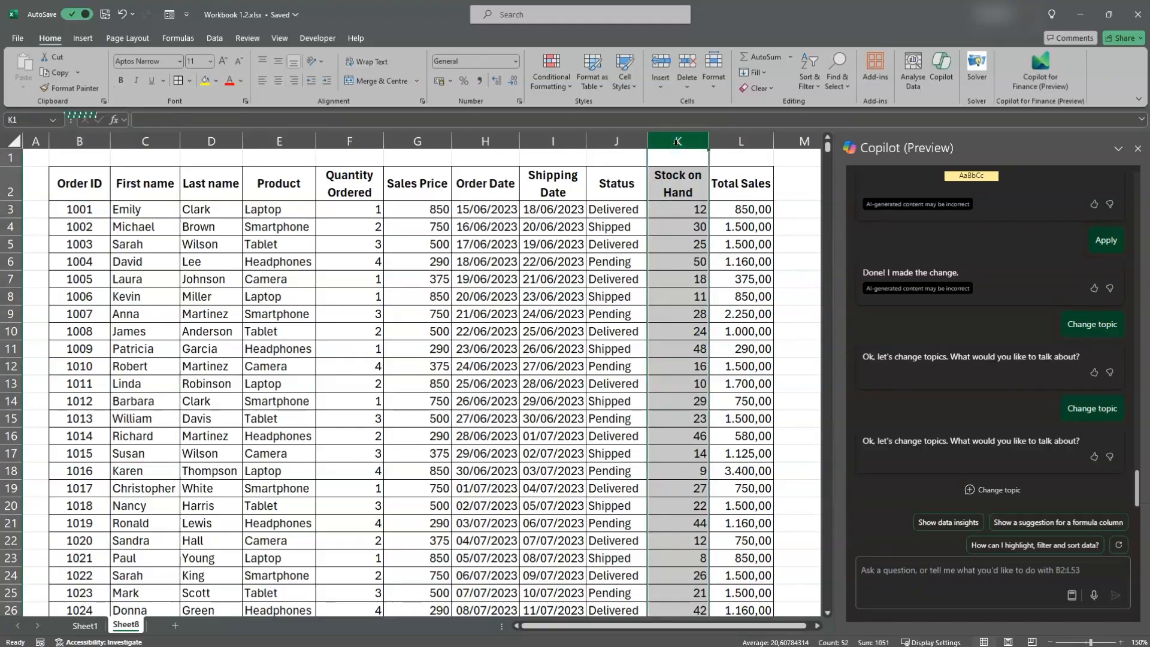
left_click(542, 133, "ctrl")
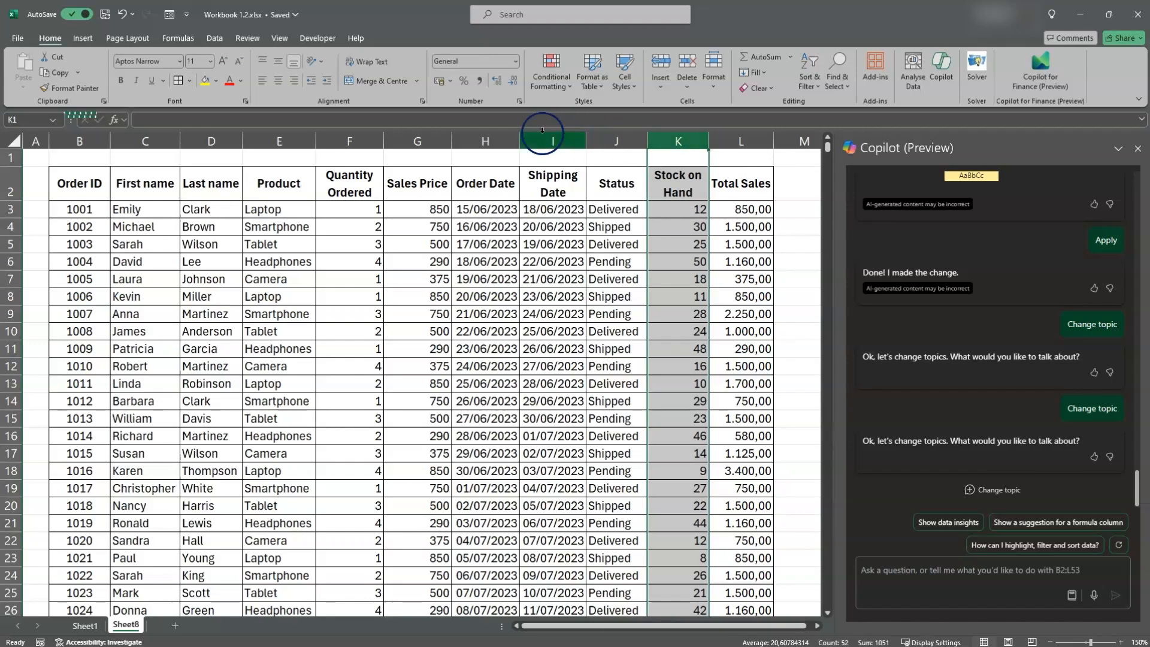
Ask Copilot to "sort the product list in alphabetical order" and apply the custom sort it proposes
left_click(279, 141, "ctrl")
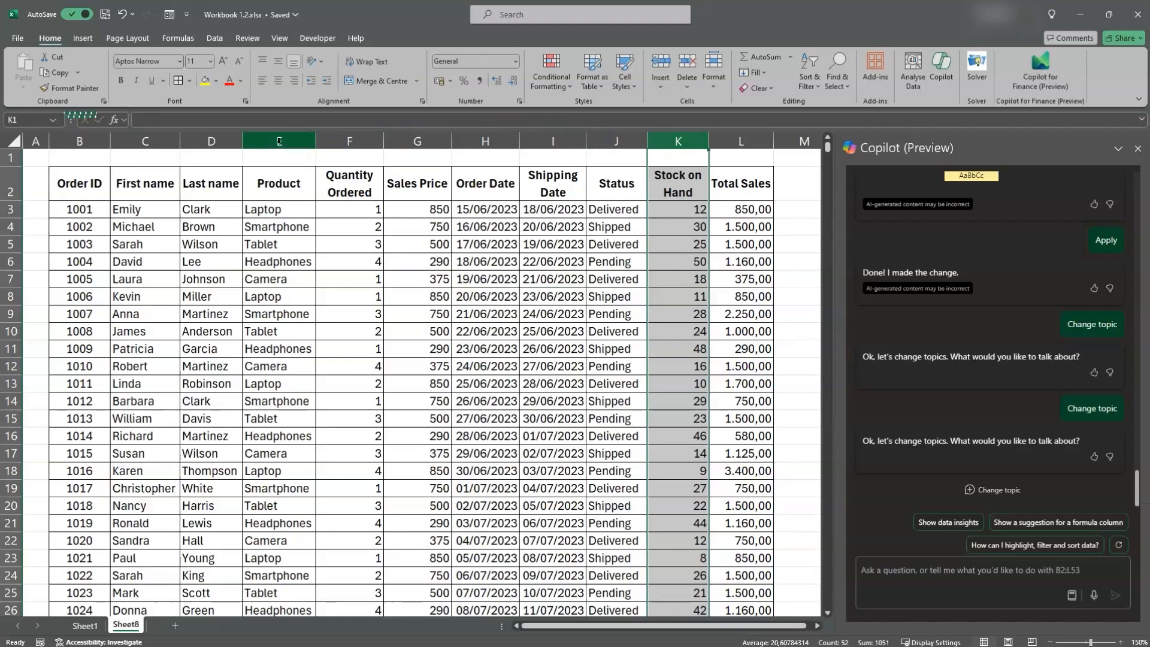
left_click(279, 141)
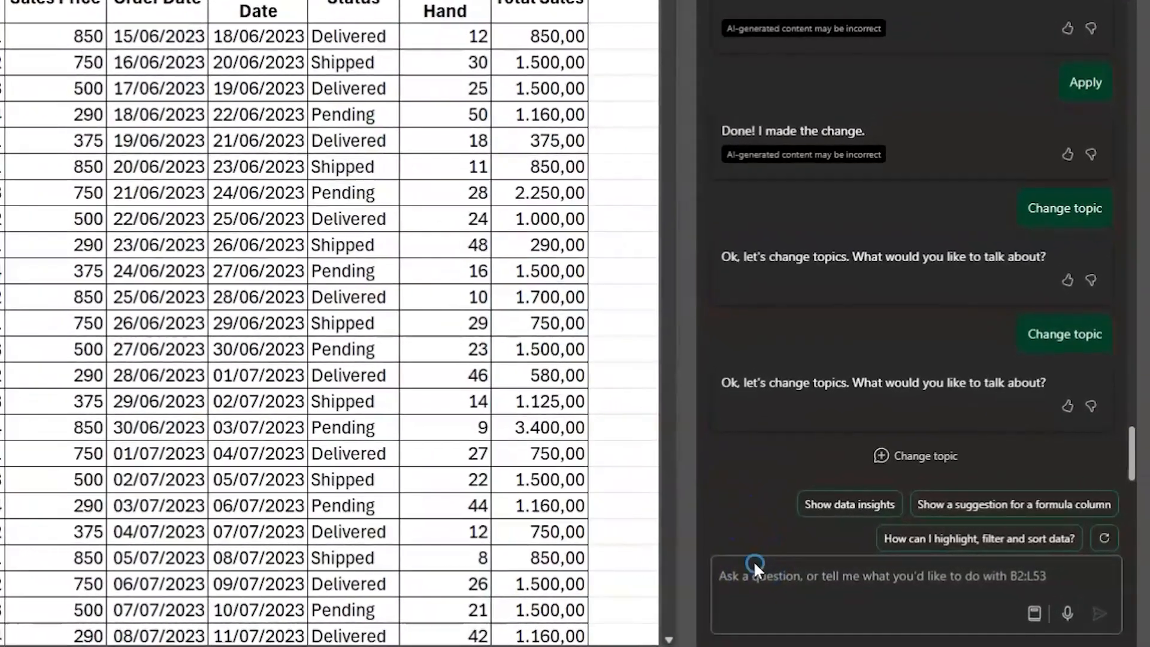
left_click(753, 560)
type("sort the product")
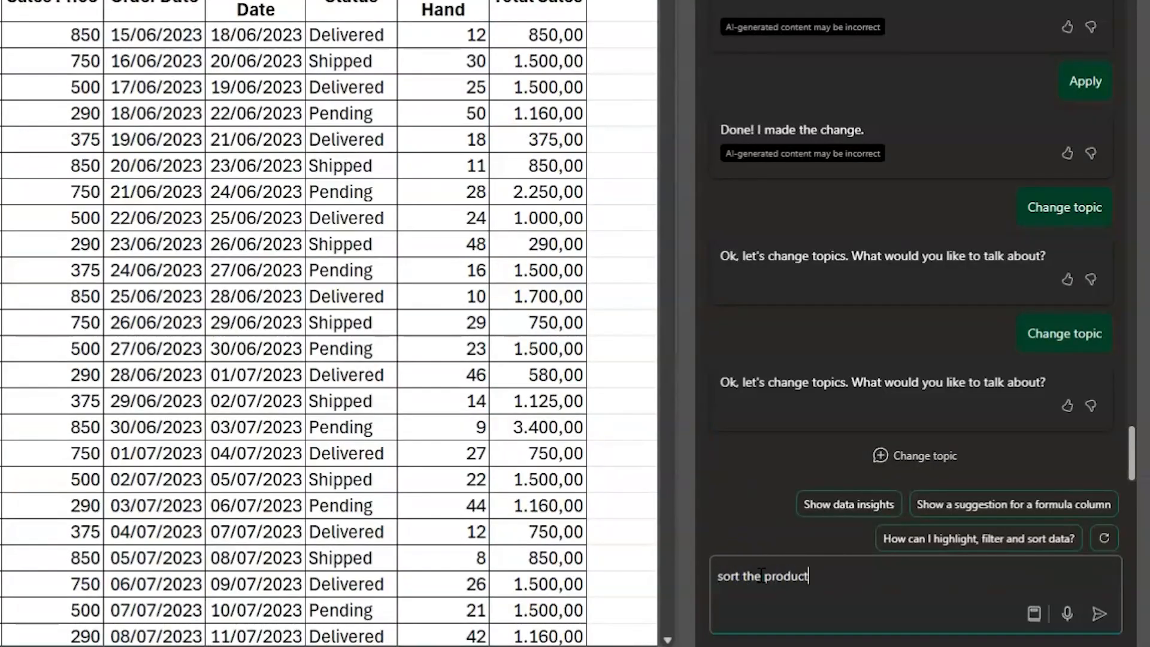
type(" list in alphabetical order")
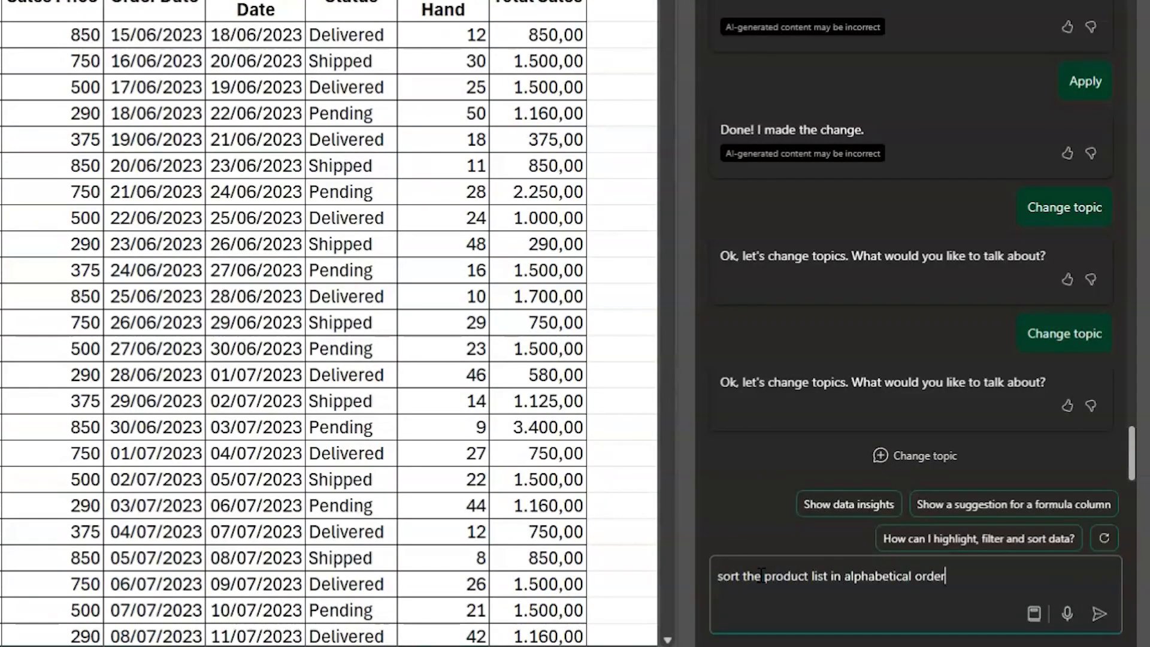
key("Return")
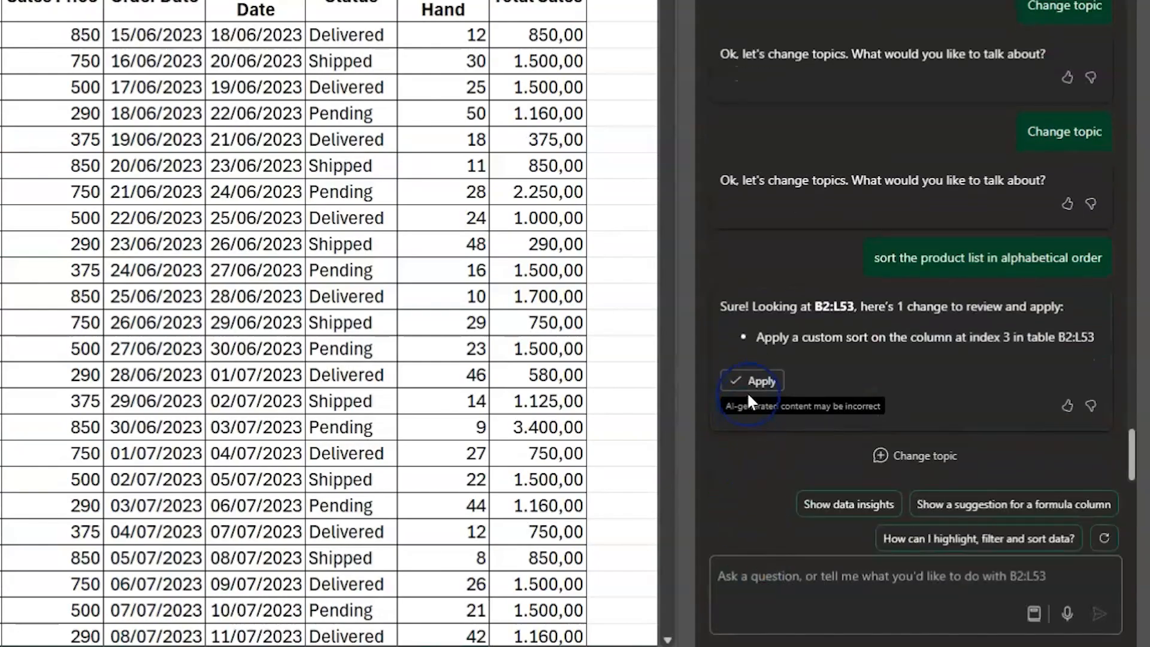
left_click(748, 393)
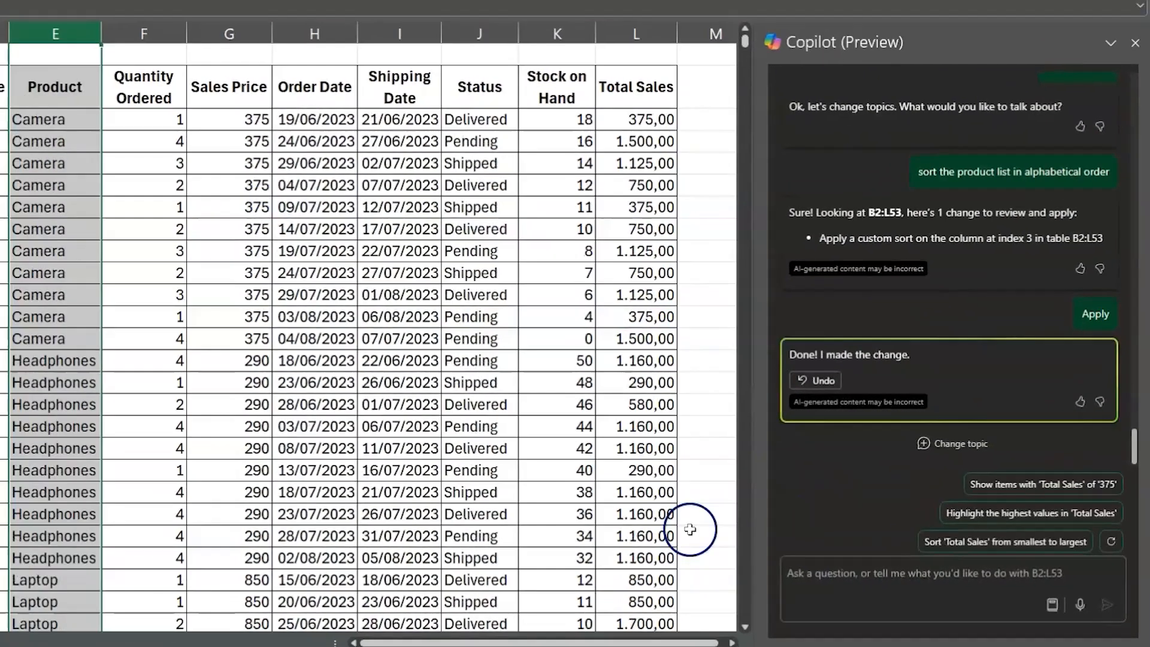
Have Copilot apply conditional formatting to the Stock on Hand column where the value is greater than 20, with green fill and black font
left_click(831, 577)
type("apply con")
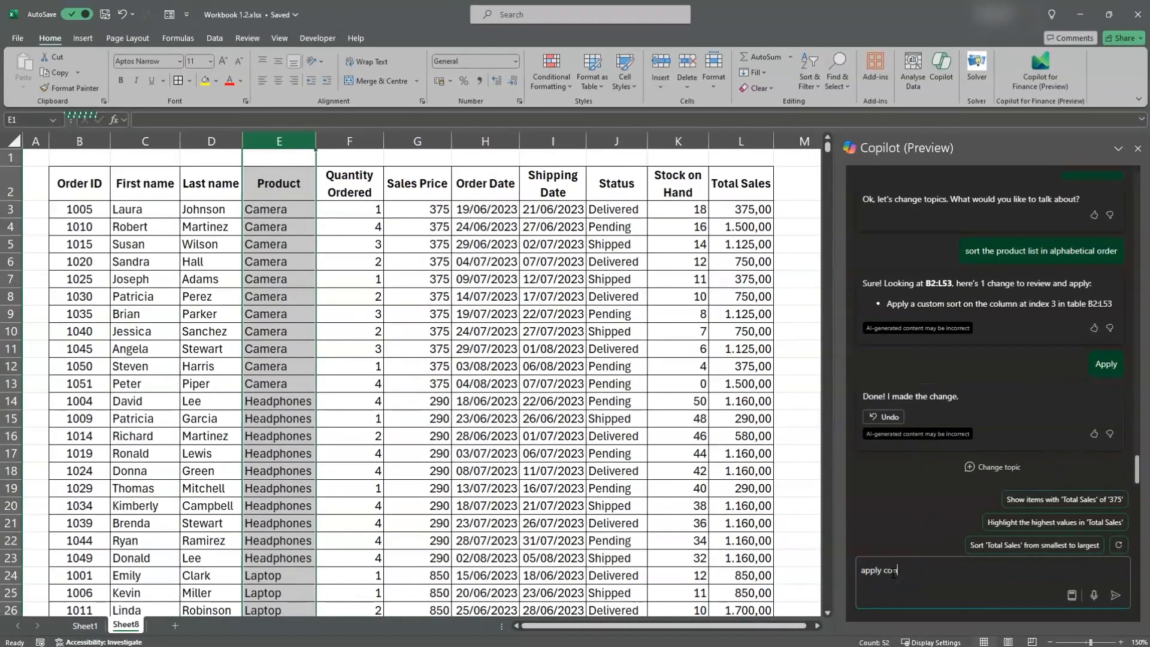
type("ditional formatting to the stock on hand column where the value is greater than 20")
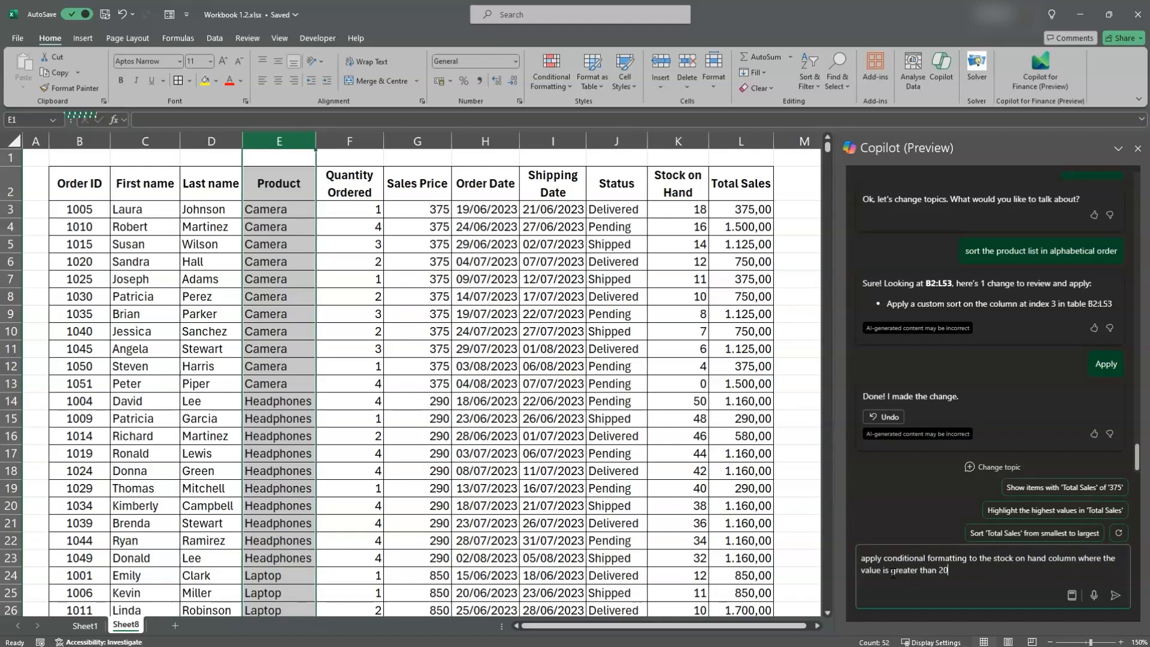
key("Return")
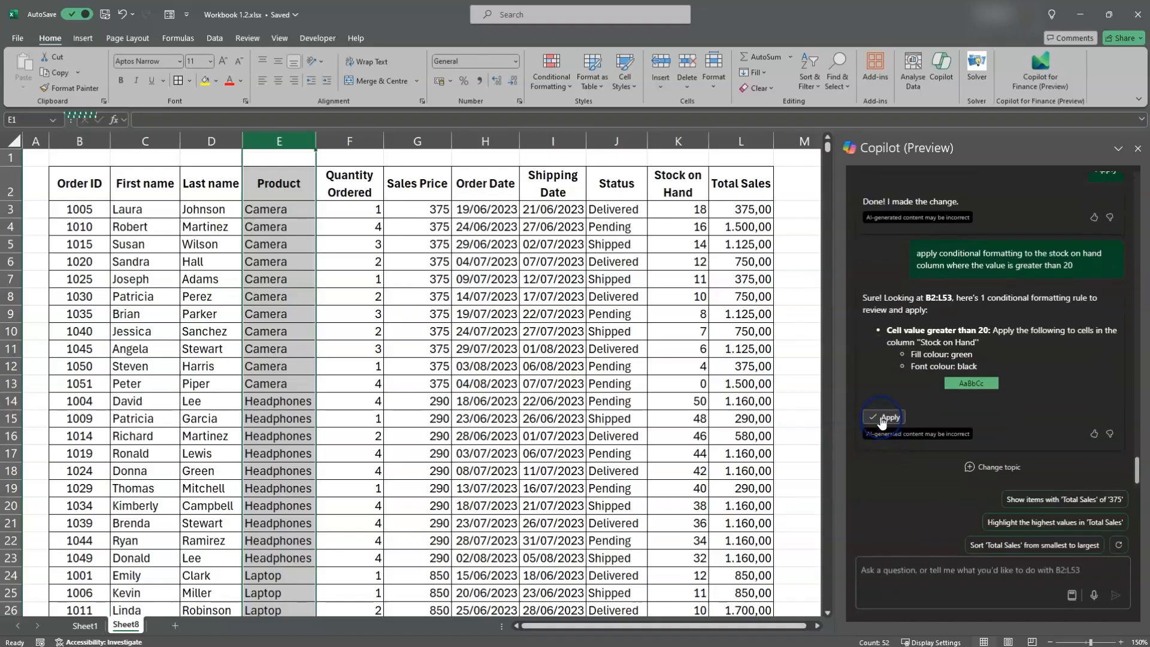
left_click(884, 417)
Have Copilot highlight cells in red where the Stock on Hand column is less than 10, and apply the proposed rule
left_click(886, 570)
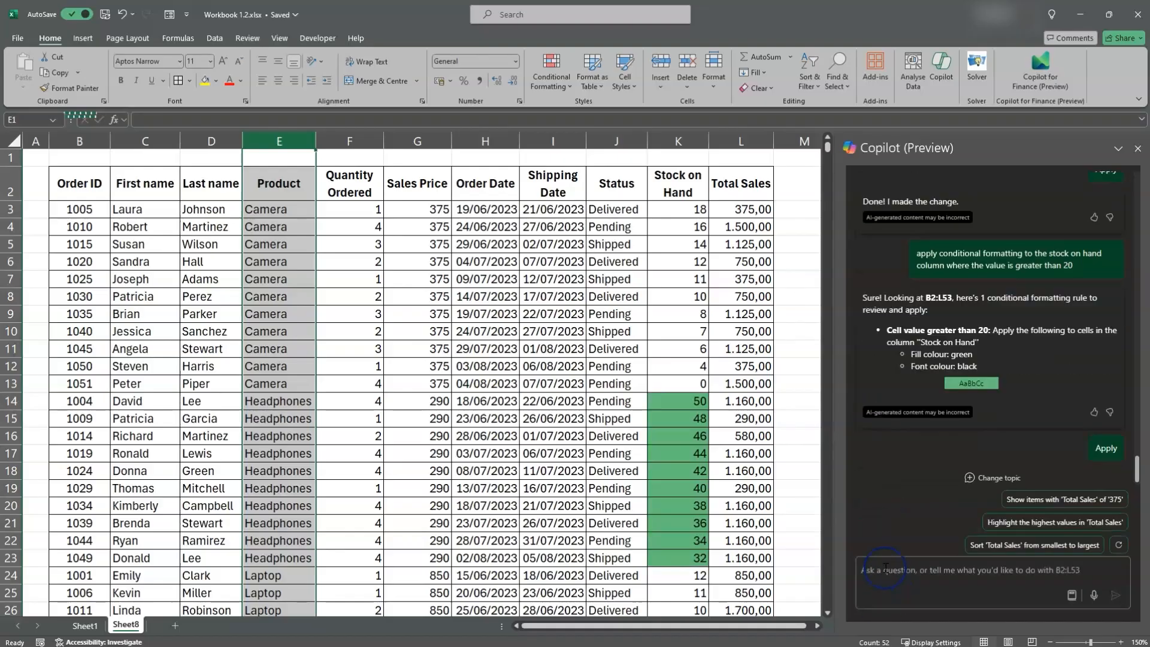
type("highlight cells in red where the stock on hand column is less than 10")
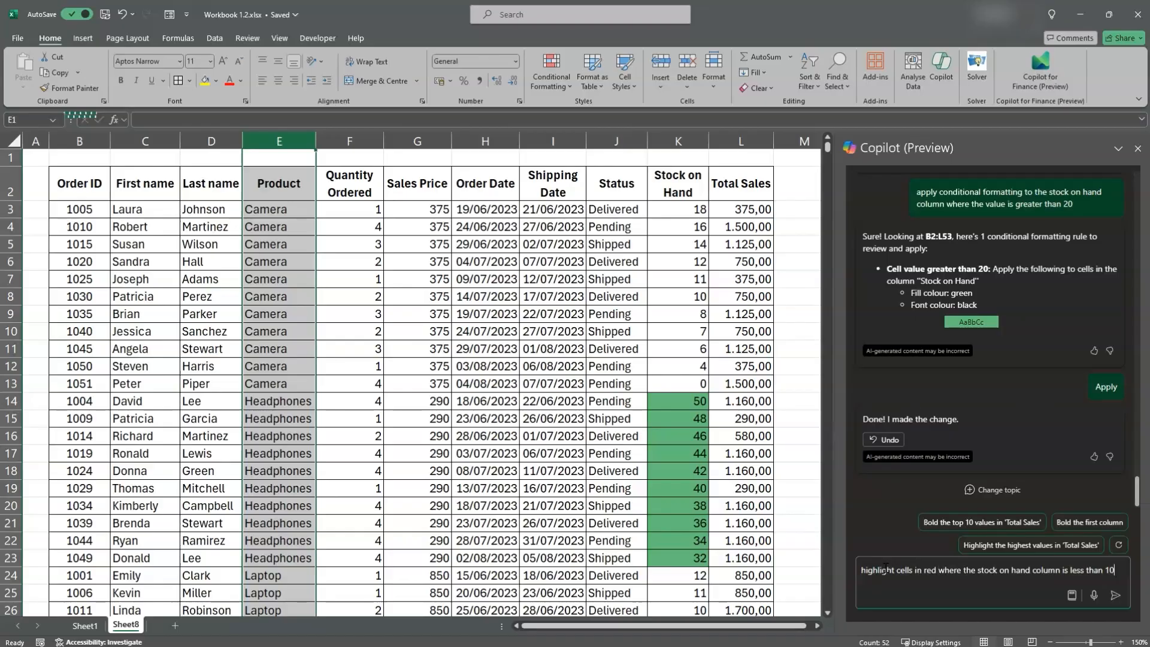
key("Return")
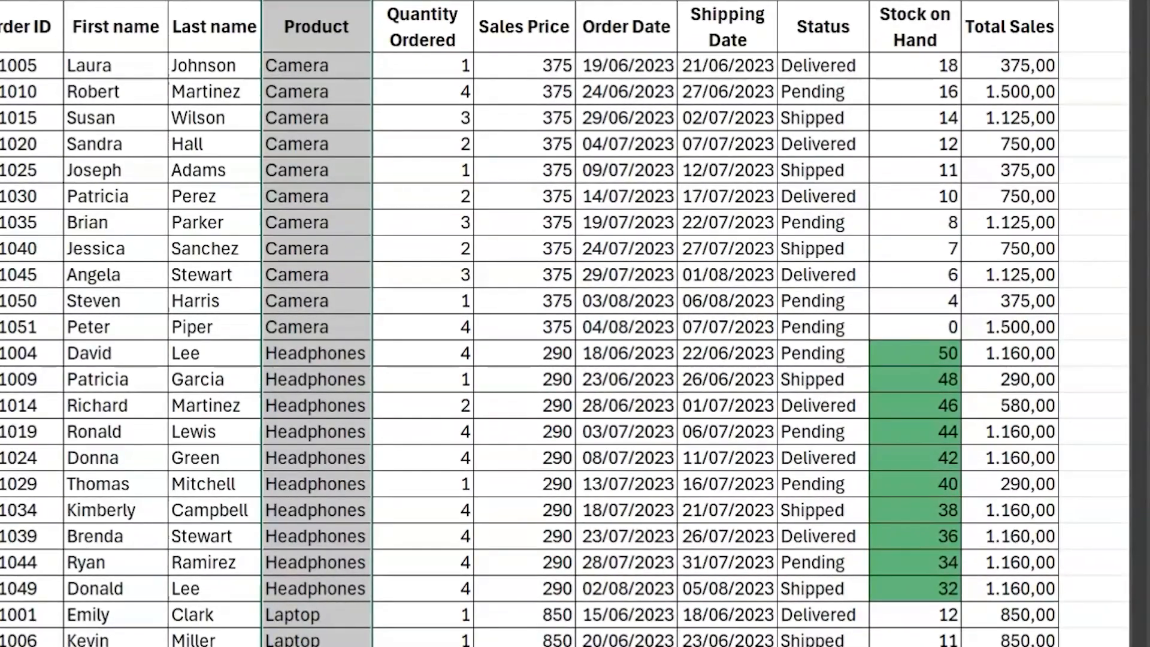
left_click(838, 560)
Review the highlighting down to row 53 and check Stock on Hand for the last Tablet, Smartphone and Headphones orders
scroll(838, 559, "down", 7)
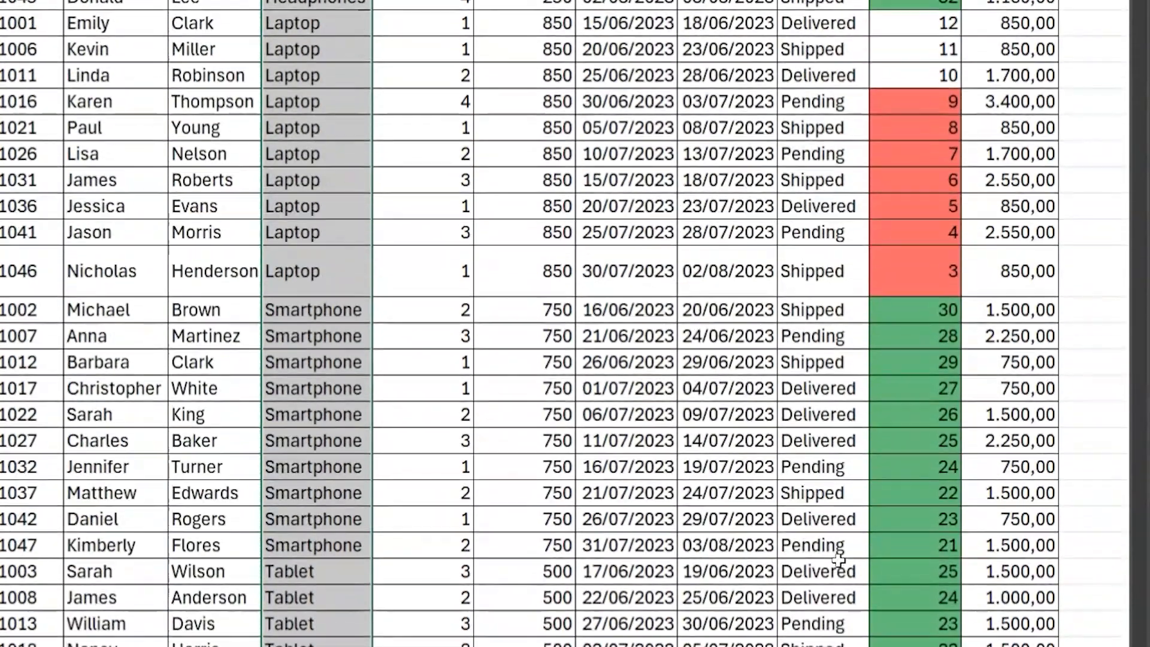
scroll(839, 561, "down", 5)
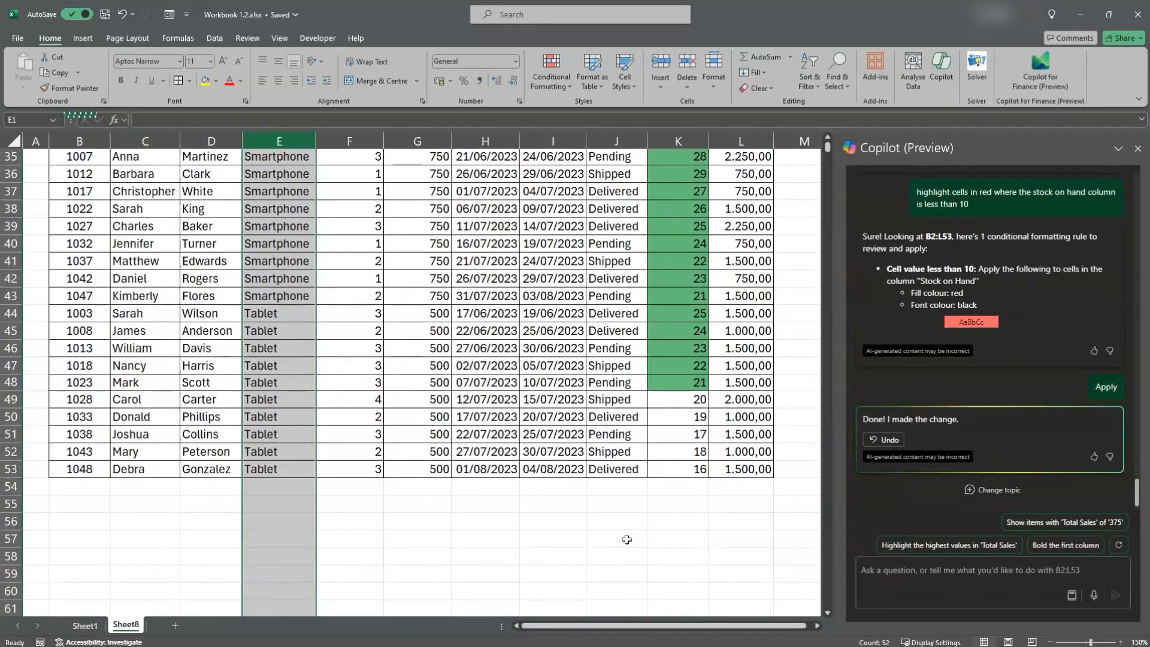
left_click_drag(487, 471, 658, 461)
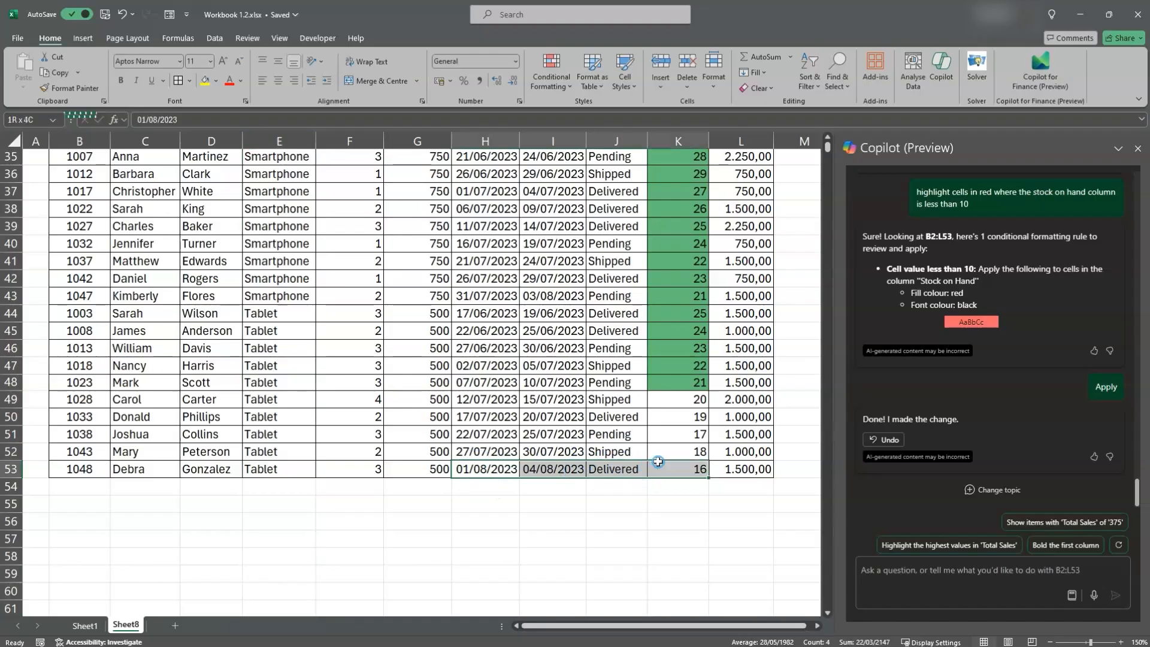
left_click(13, 468)
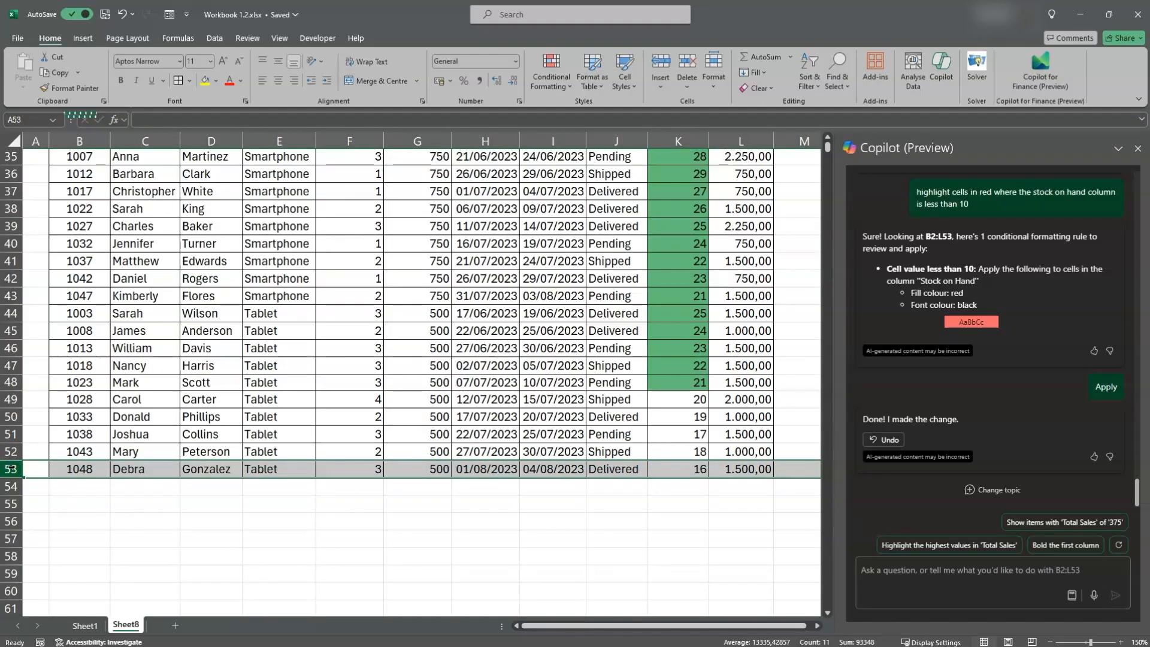
scroll(127, 399, "up", 3)
left_click(10, 428)
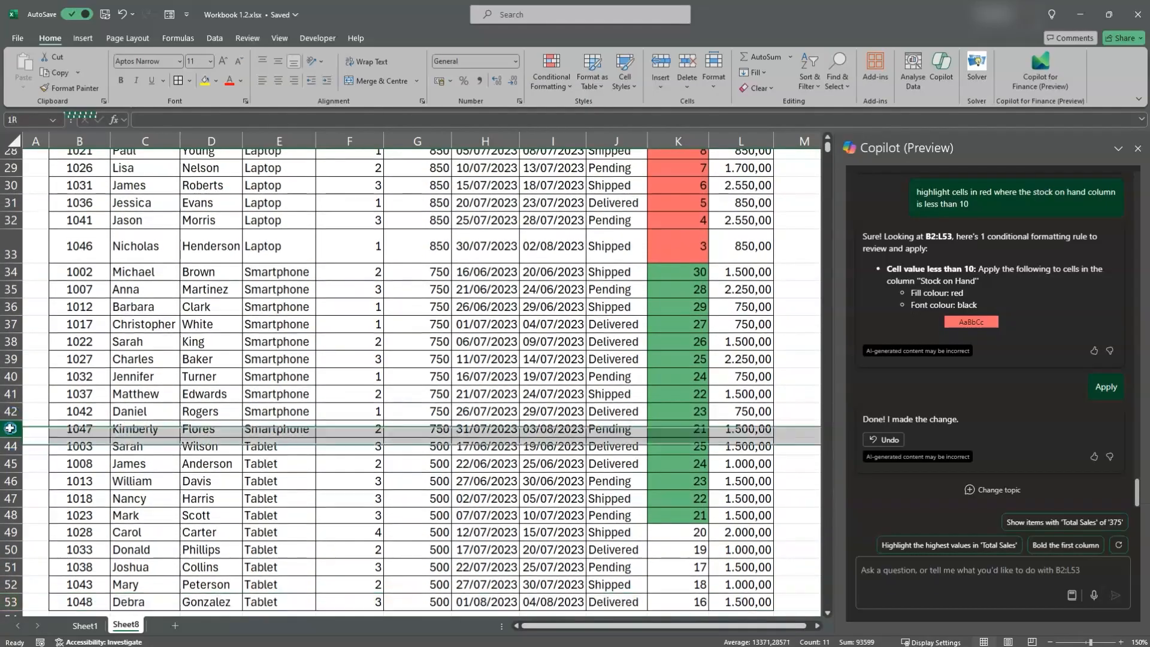
left_click(679, 431)
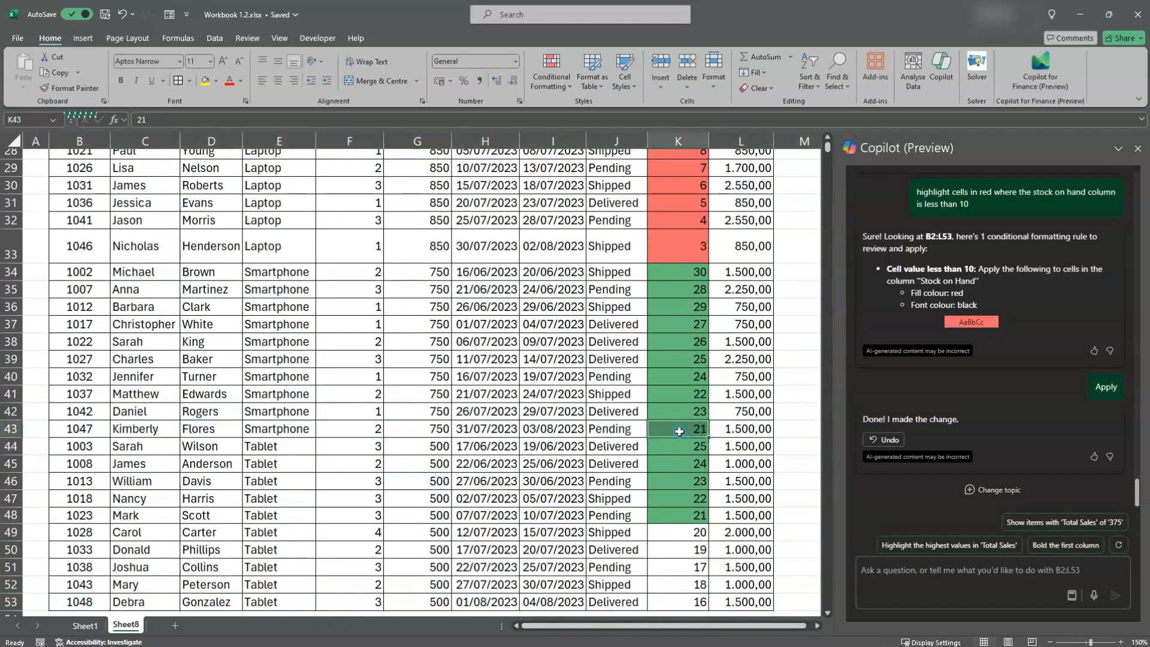
scroll(415, 411, "up", 5)
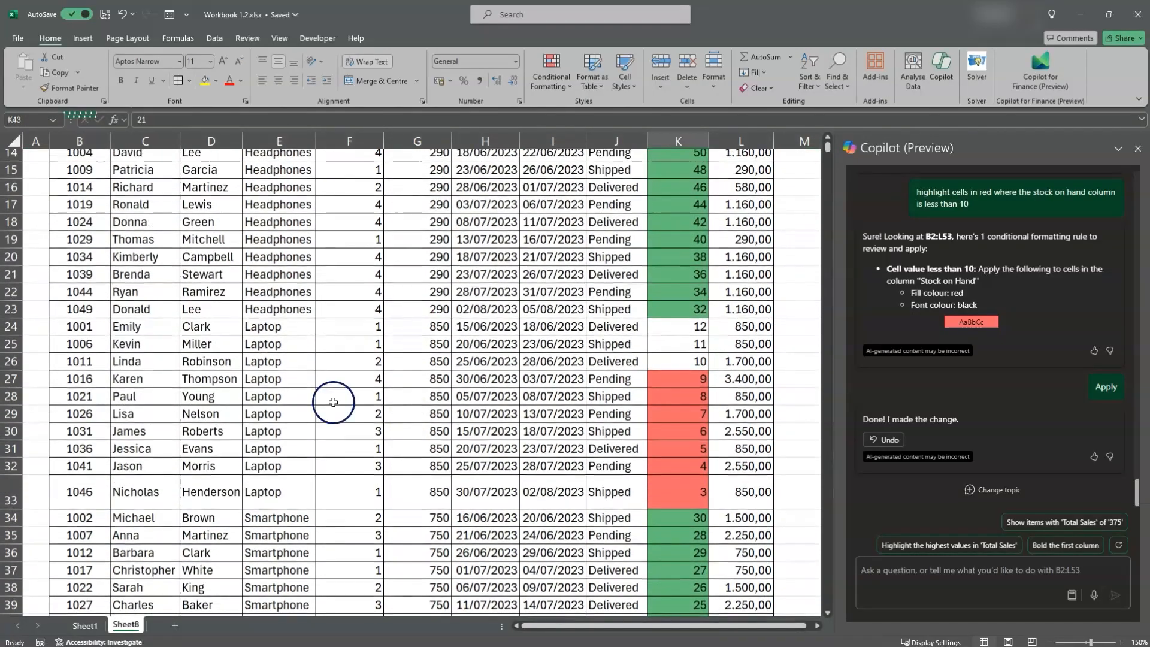
left_click(11, 310)
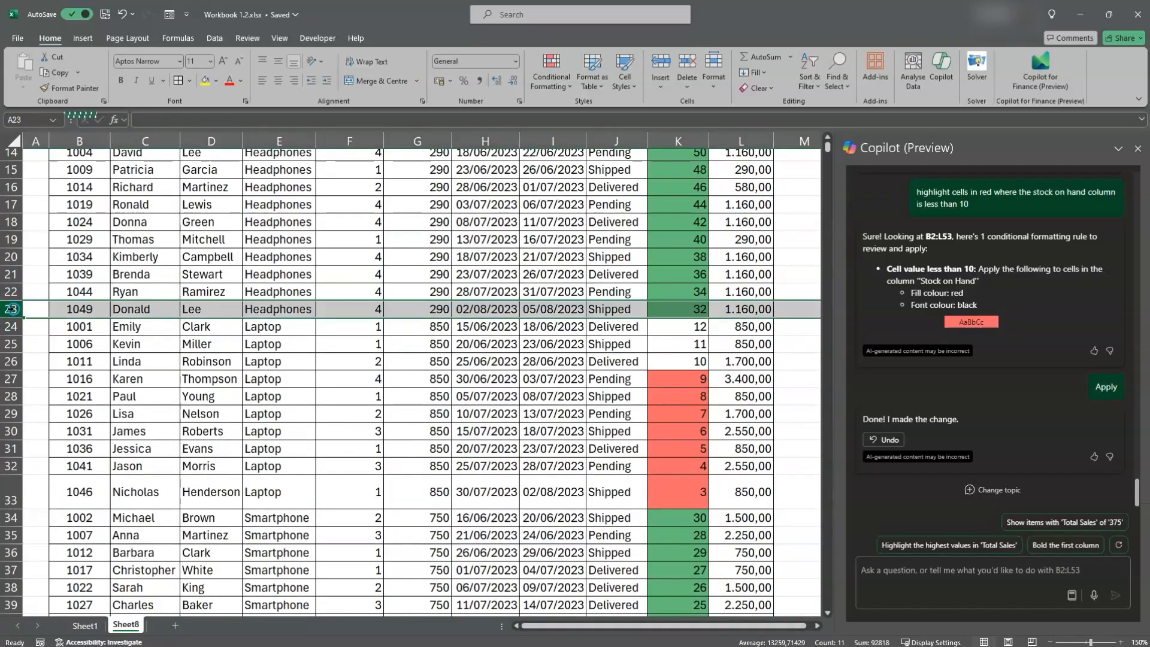
left_click(691, 308)
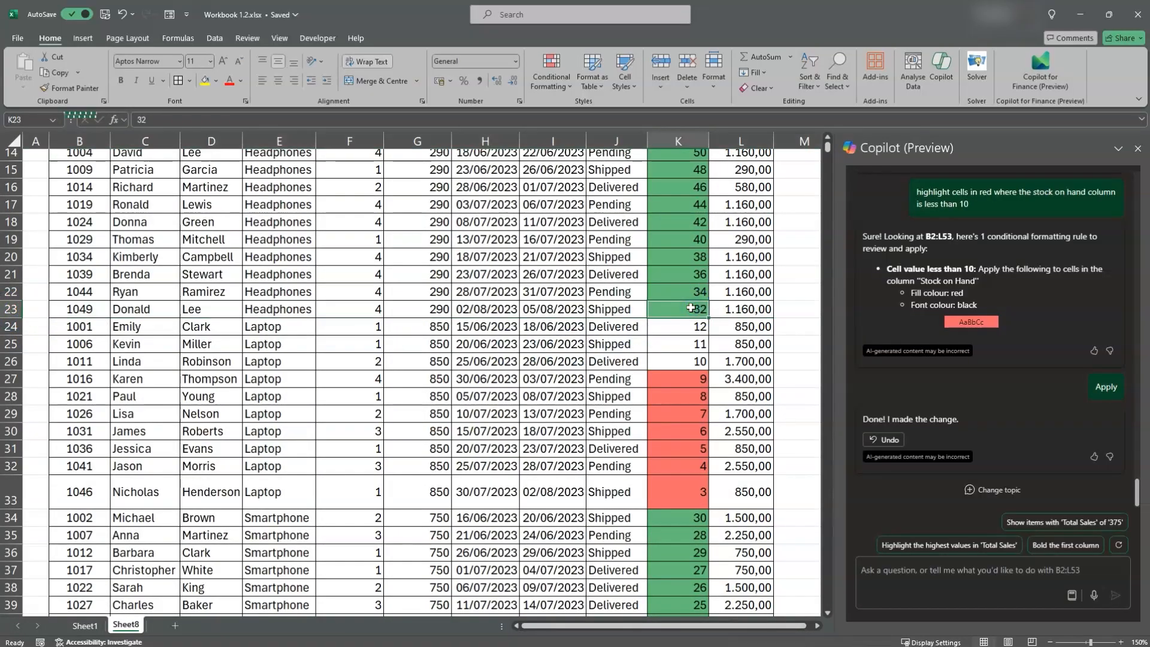
Check Stock on Hand for the last Laptop order in row 33 and the last Camera order in row 13
left_click(11, 492)
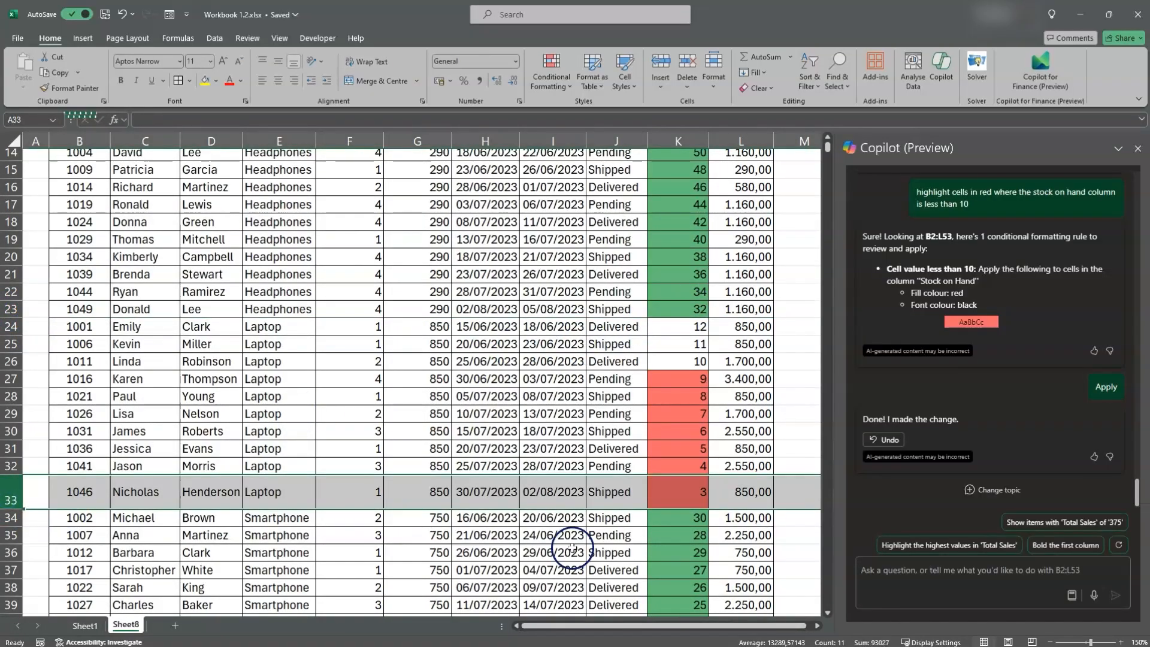
left_click(677, 492)
scroll(473, 434, "up", 5)
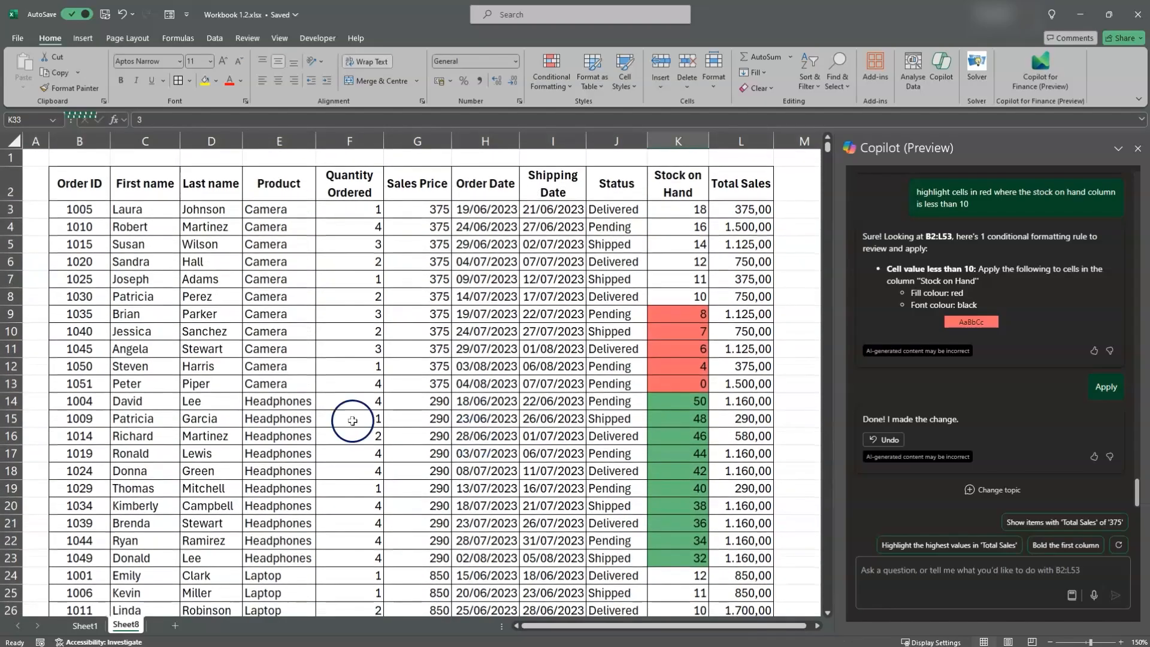
left_click(12, 383)
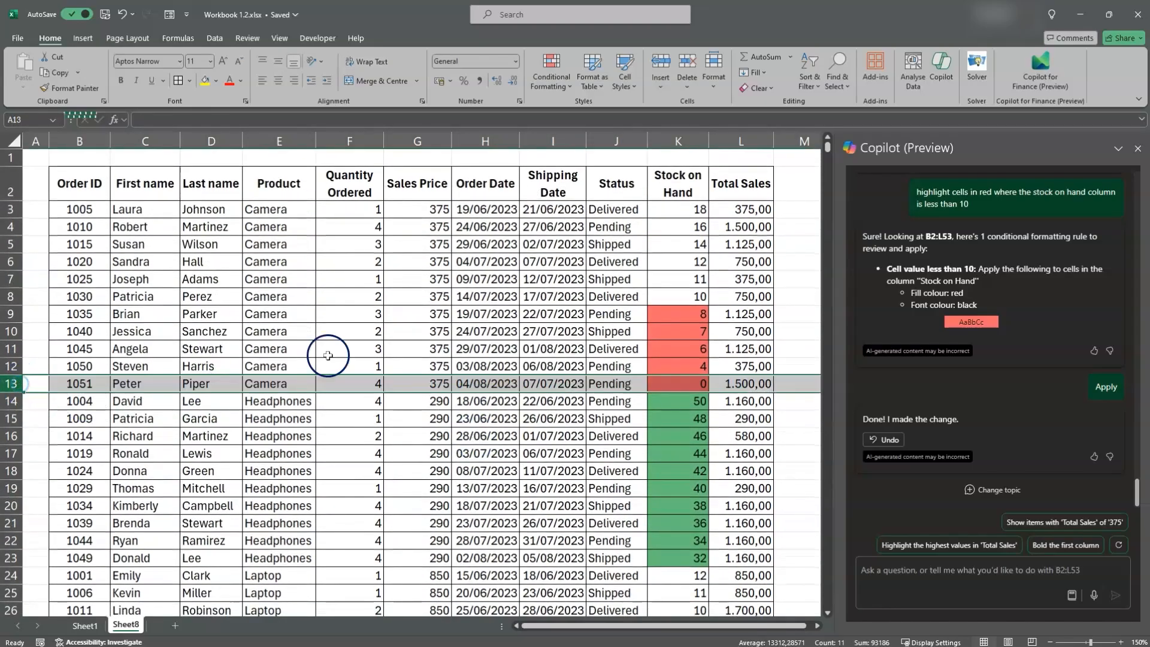
left_click(669, 382)
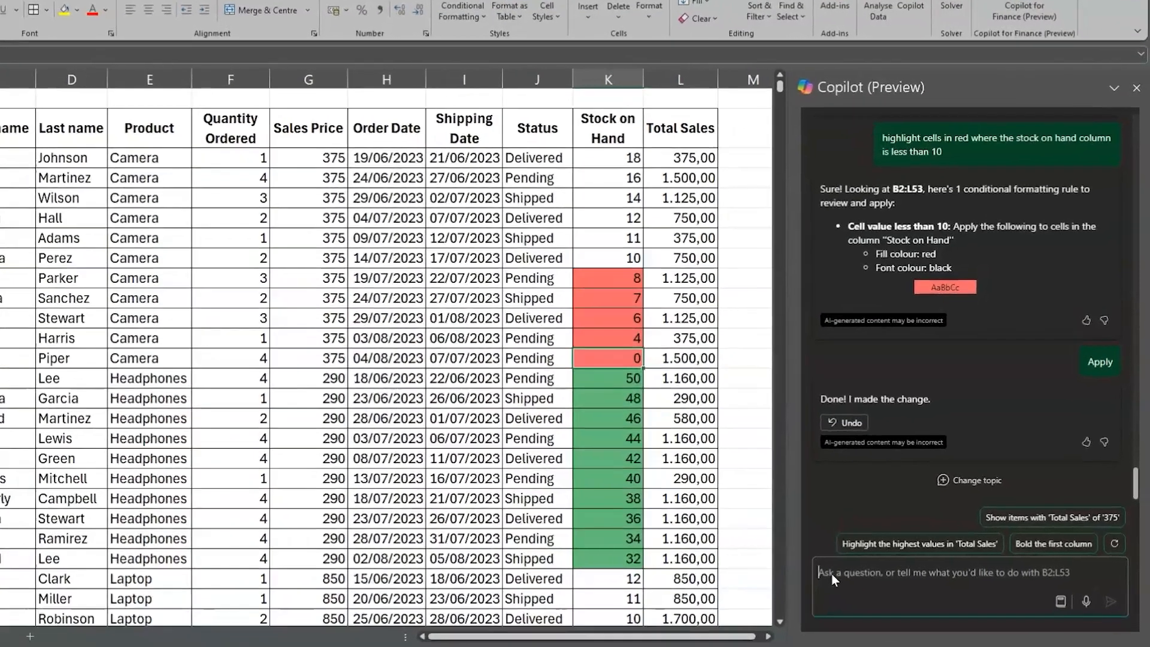
Have Copilot conditionally format the Status column with blue for Delivered, yellow for Shipped and orange for Pending, and apply the proposed rules
type("use conditioan")
key("BackSpace")
key("BackSpace")
key("BackSpace")
key("BackSpace")
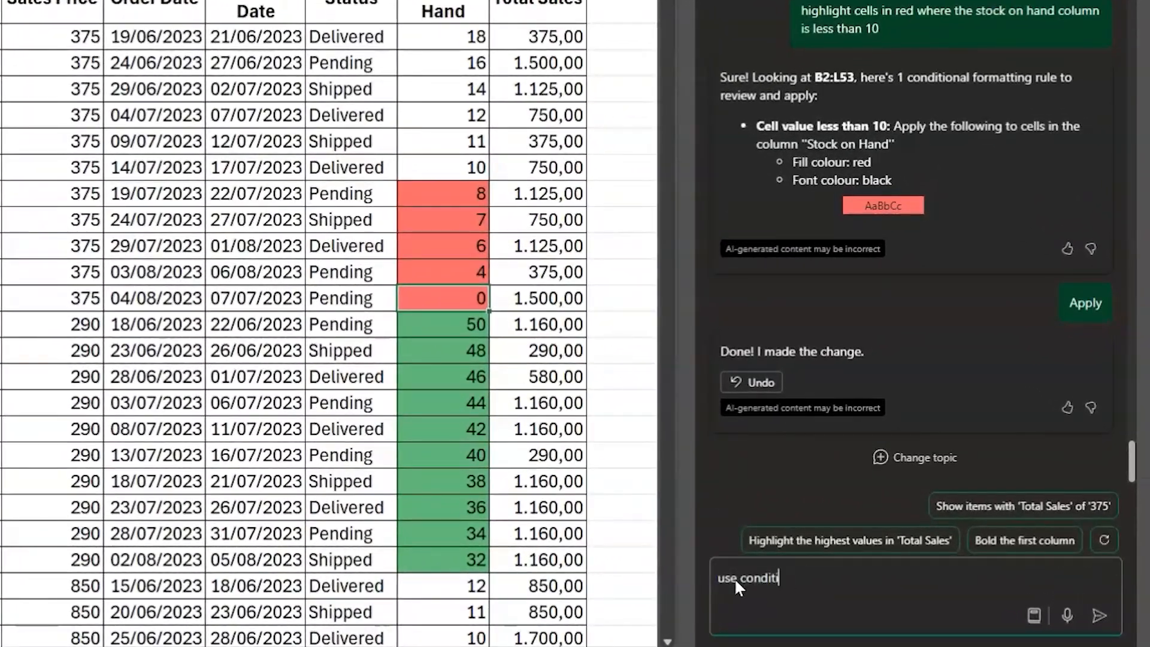
type("ional formatting to ")
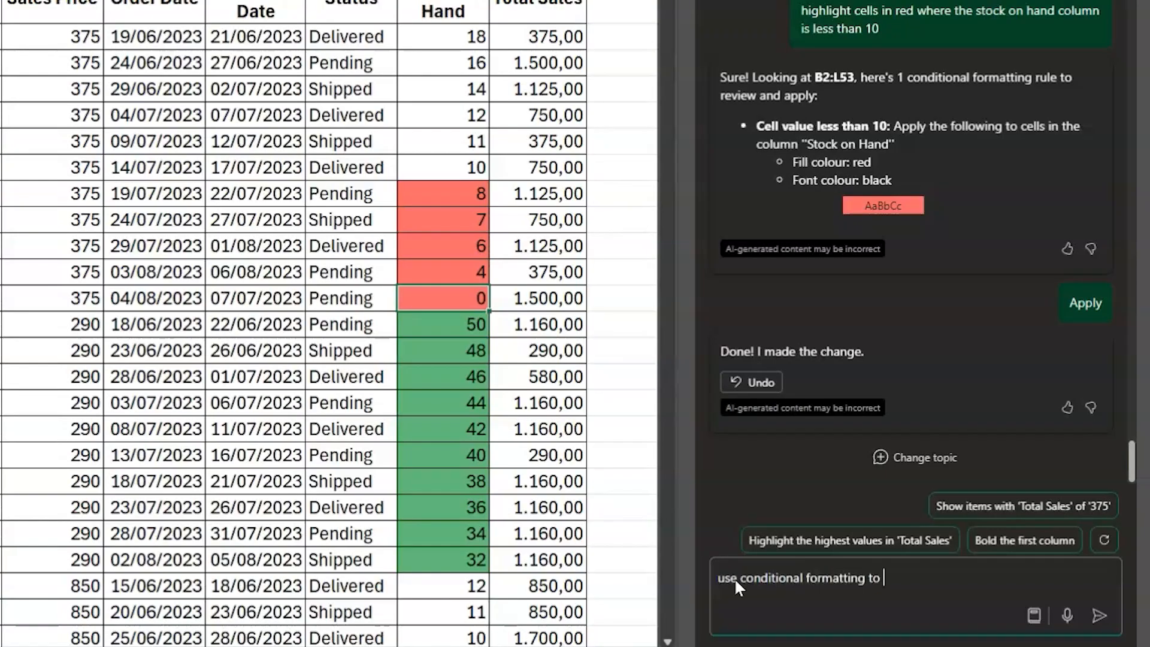
type("status column b")
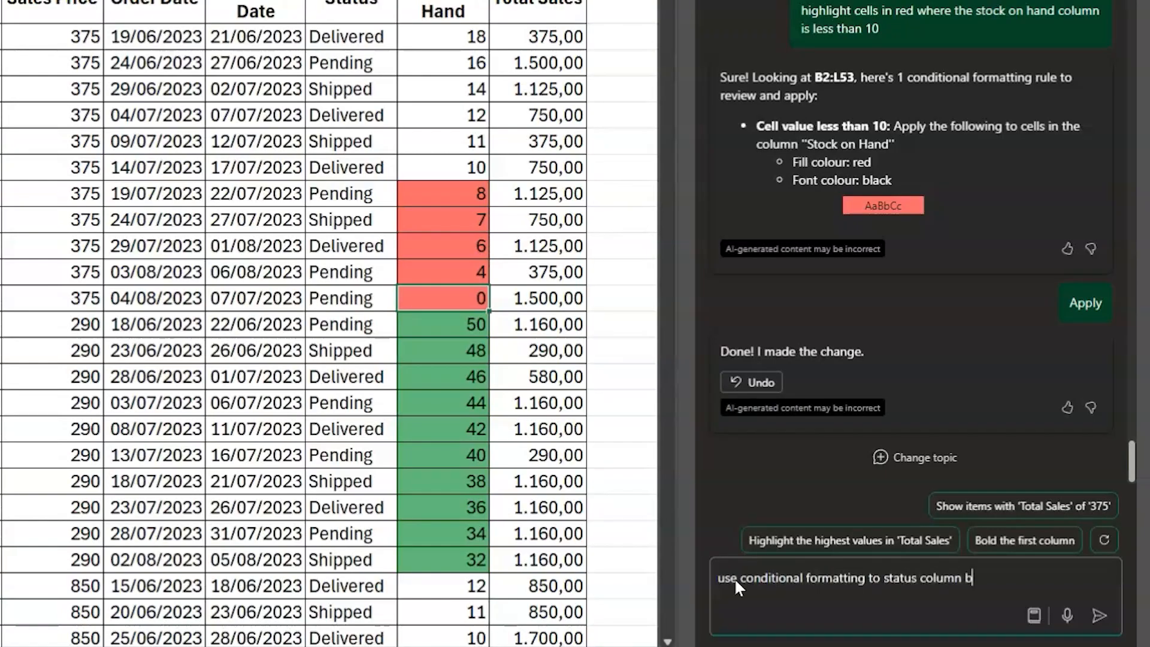
type("lue for delivered yellow for su")
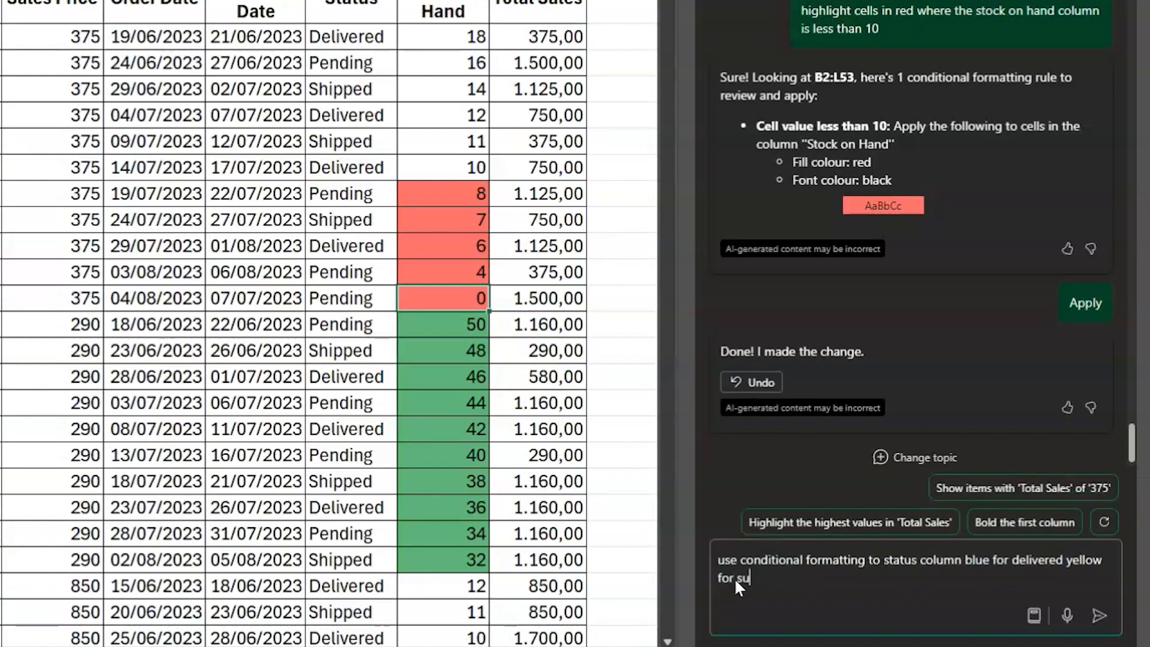
key("BackSpace")
type("hip")
type("ped and orange for p")
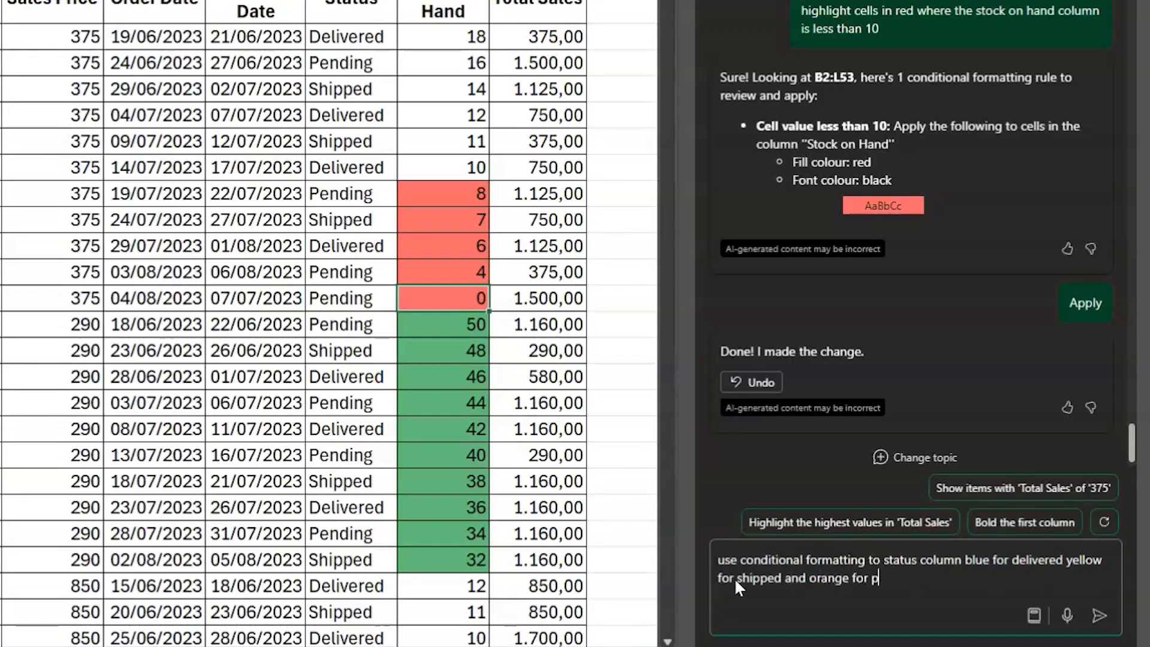
type("edni")
key("BackSpace")
key("BackSpace")
key("BackSpace")
type("nding")
key("Return")
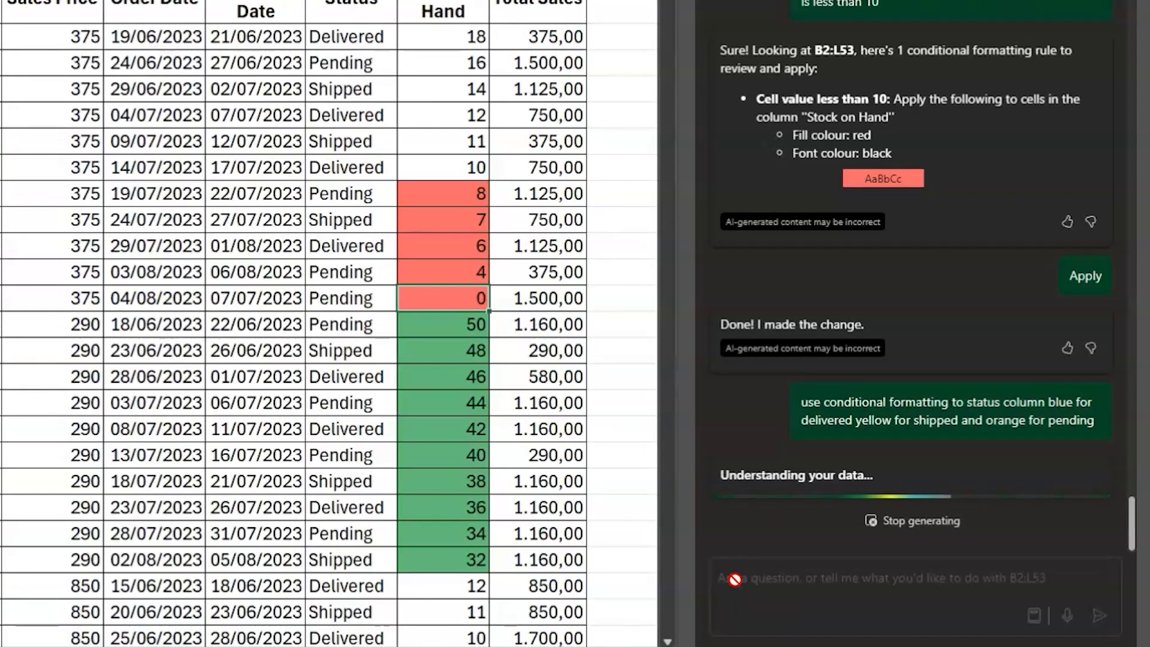
left_click(754, 396)
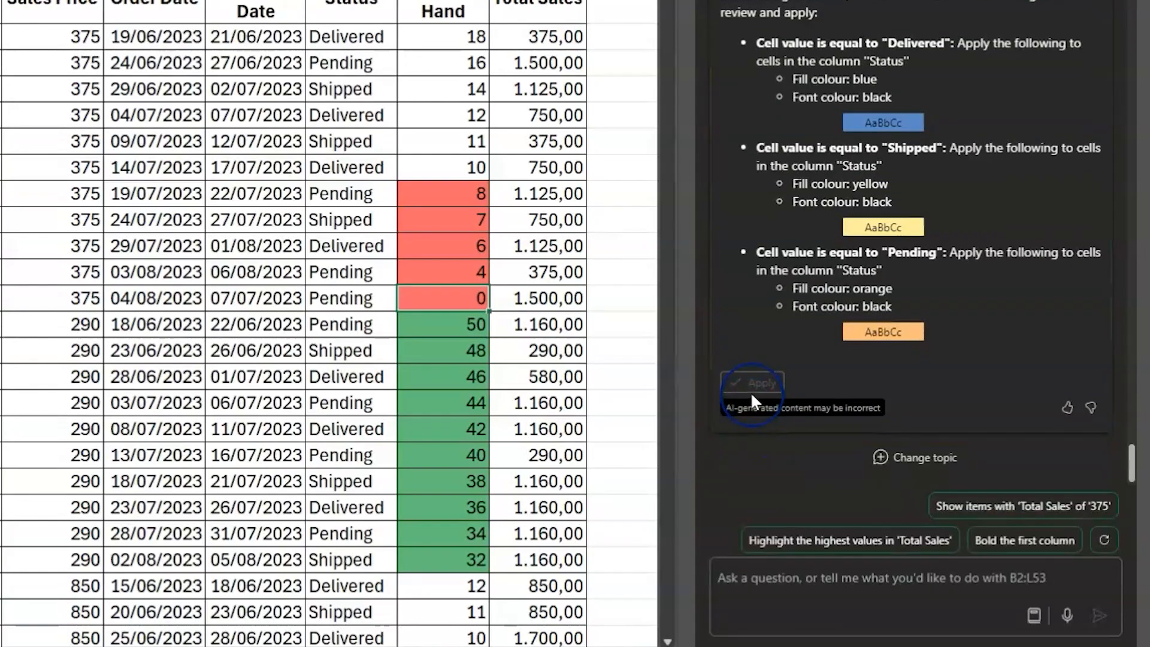
left_click(752, 389)
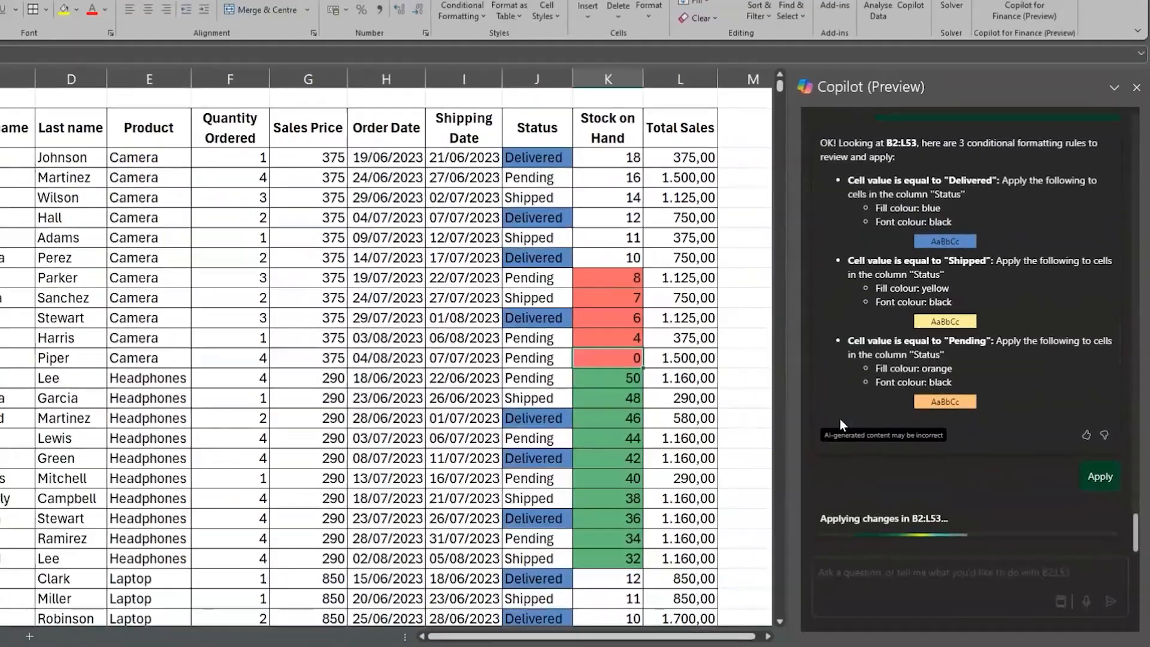